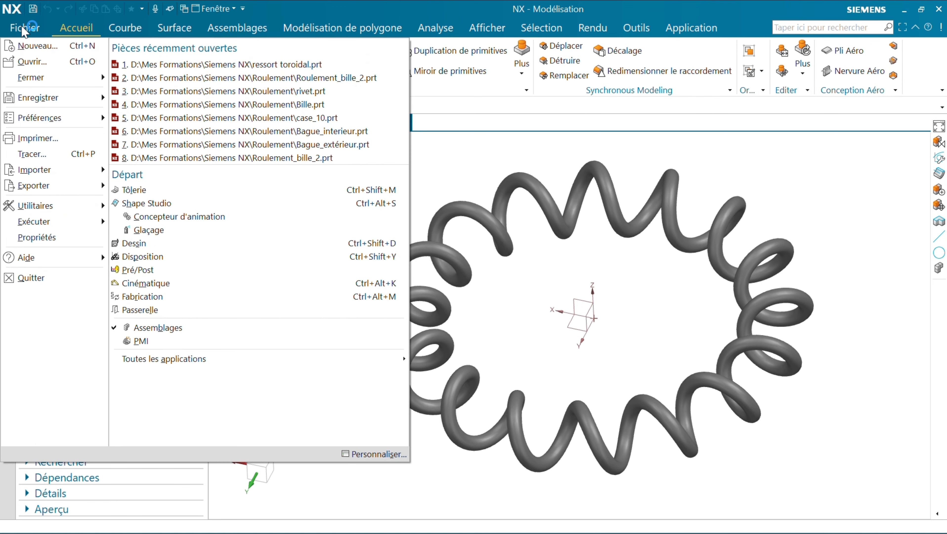
Step: Create a new millimetre model part named Ressort in the folder D:\Mes Formations\Siemens NX
{"action": "left_click", "coordinate": [28, 48]}
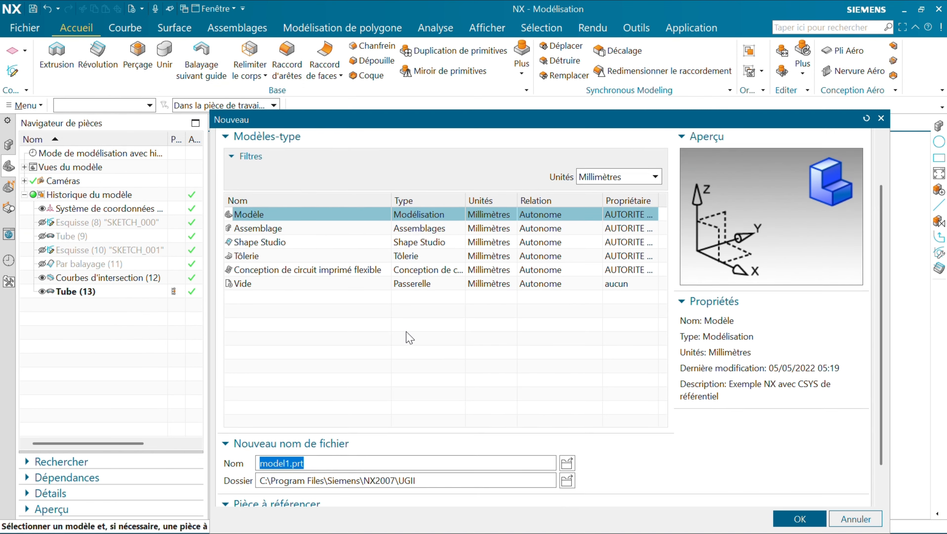
{"action": "scroll", "coordinate": [406, 332], "scroll_direction": "down", "scroll_amount": 2}
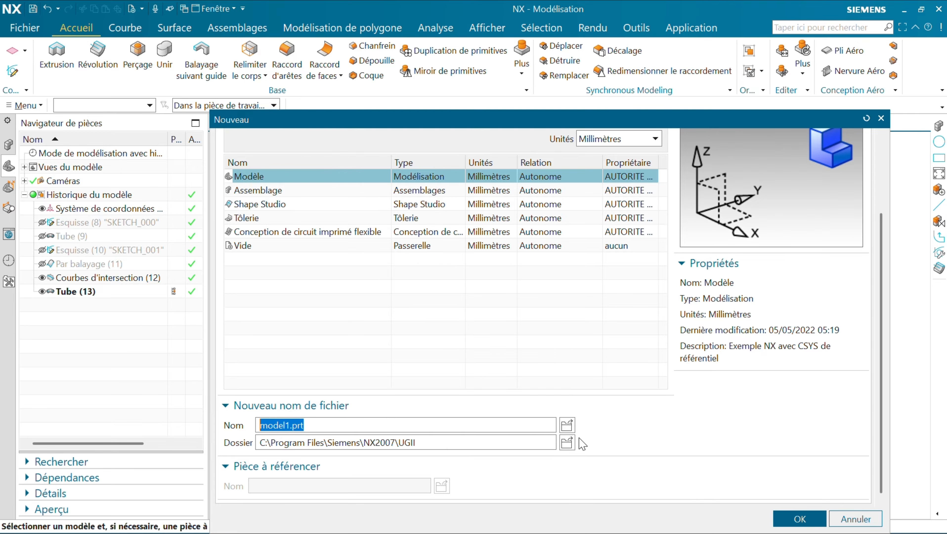
{"action": "left_click", "coordinate": [567, 442]}
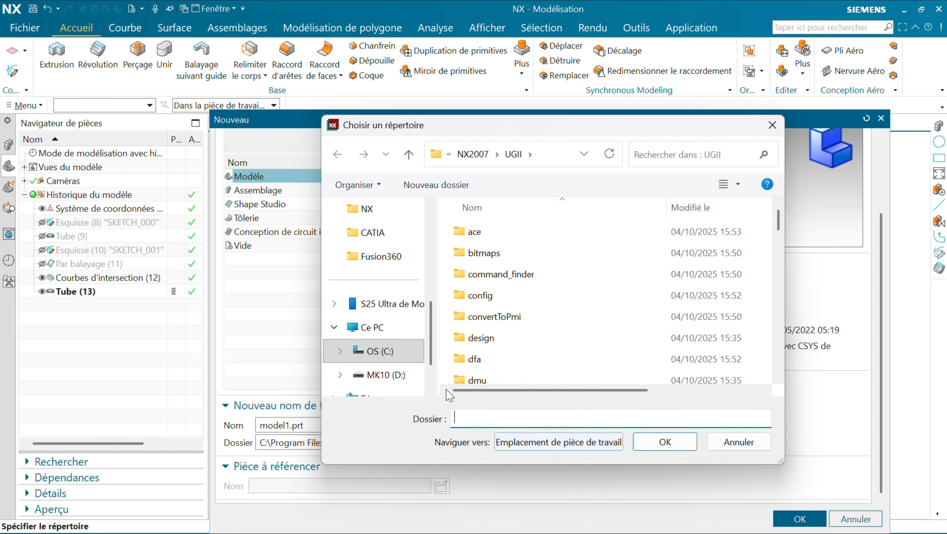
{"action": "scroll", "coordinate": [380, 345], "scroll_direction": "down", "scroll_amount": 1}
{"action": "left_click", "coordinate": [373, 327]}
{"action": "left_click_drag", "start_coordinate": [303, 425], "coordinate": [276, 424]}
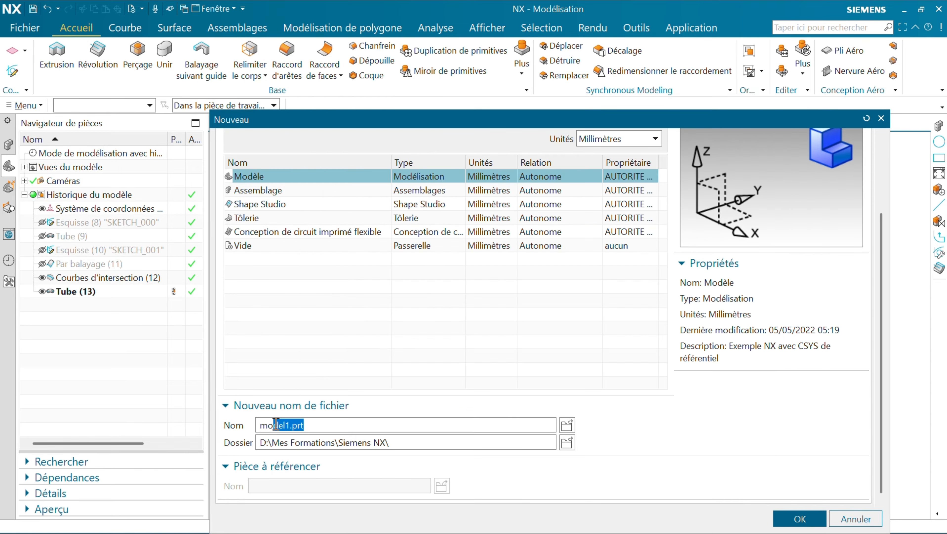
{"action": "type", "text": "RE"}
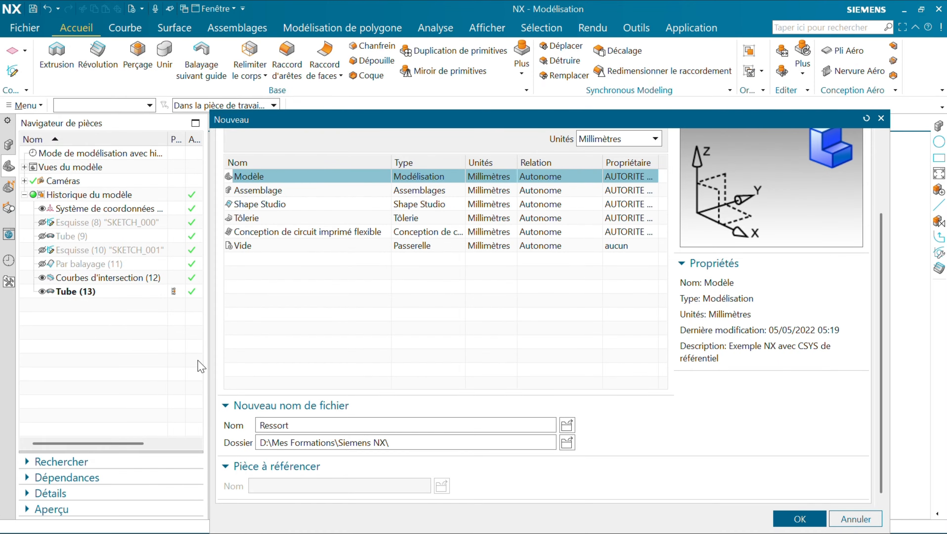
{"action": "left_click", "coordinate": [791, 517]}
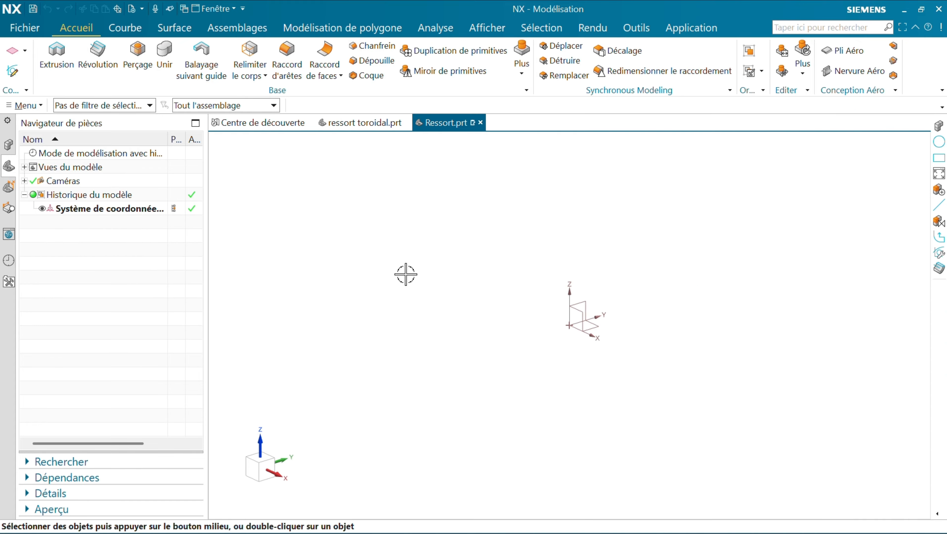
Step: Start a sketch on the Haut plane and draw a circle about 649 mm in diameter centred on the origin
{"action": "mouse_move", "coordinate": [448, 347]}
{"action": "middle_mouse_down"}
{"action": "mouse_move", "coordinate": [435, 353]}
{"action": "mouse_move", "coordinate": [443, 348]}
{"action": "middle_mouse_up"}
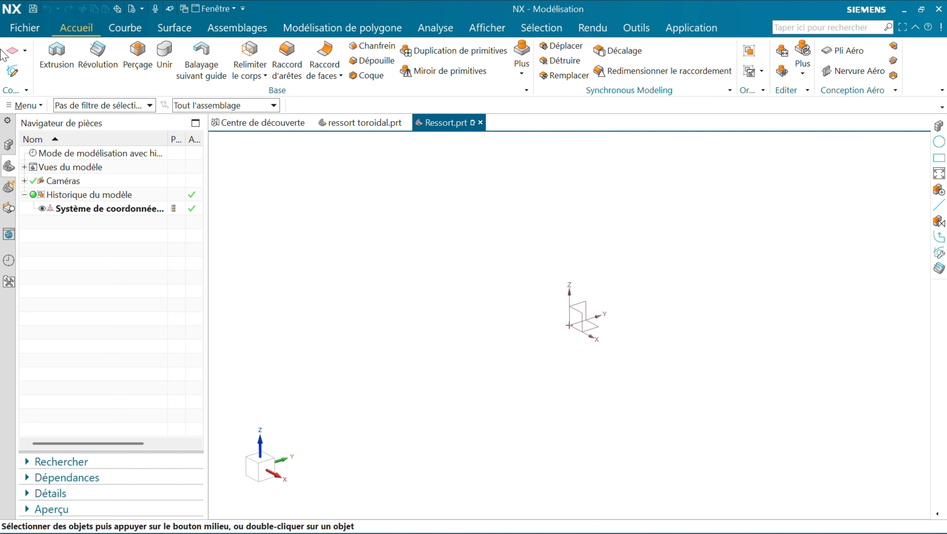
{"action": "left_click", "coordinate": [11, 72]}
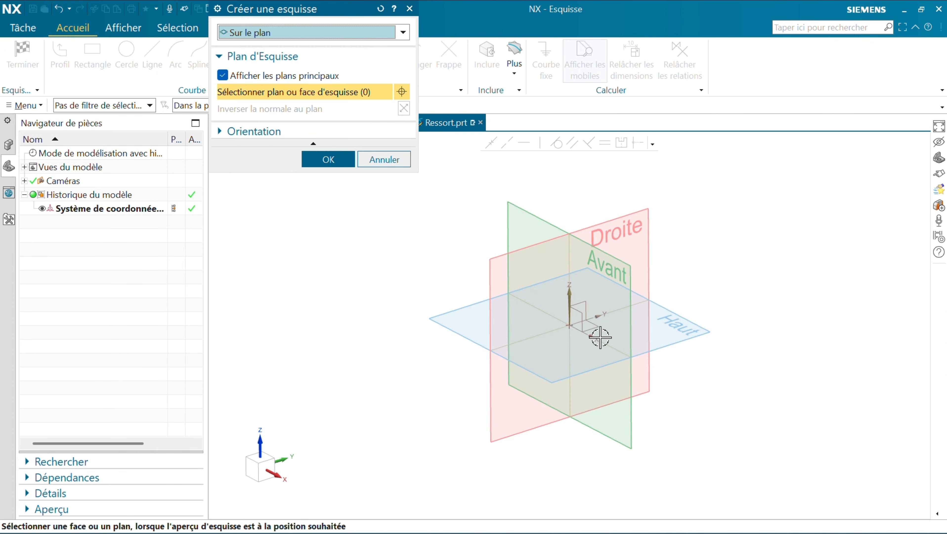
{"action": "left_click", "coordinate": [679, 345]}
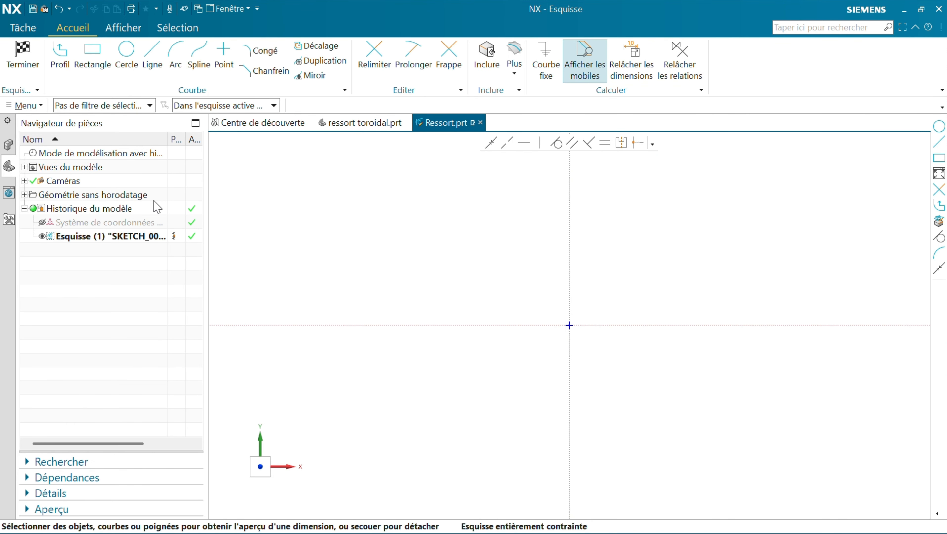
{"action": "left_click", "coordinate": [126, 54]}
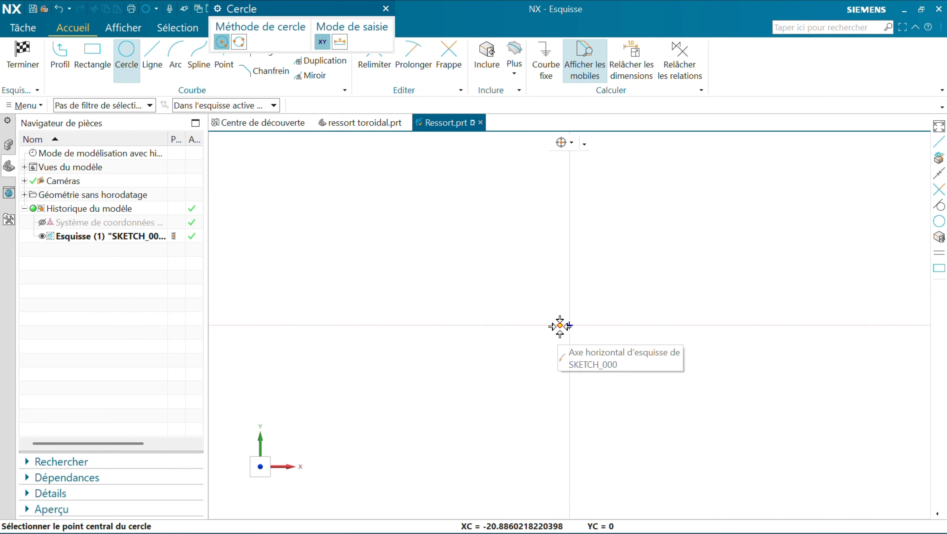
{"action": "left_click", "coordinate": [569, 324]}
{"action": "left_click", "coordinate": [426, 278]}
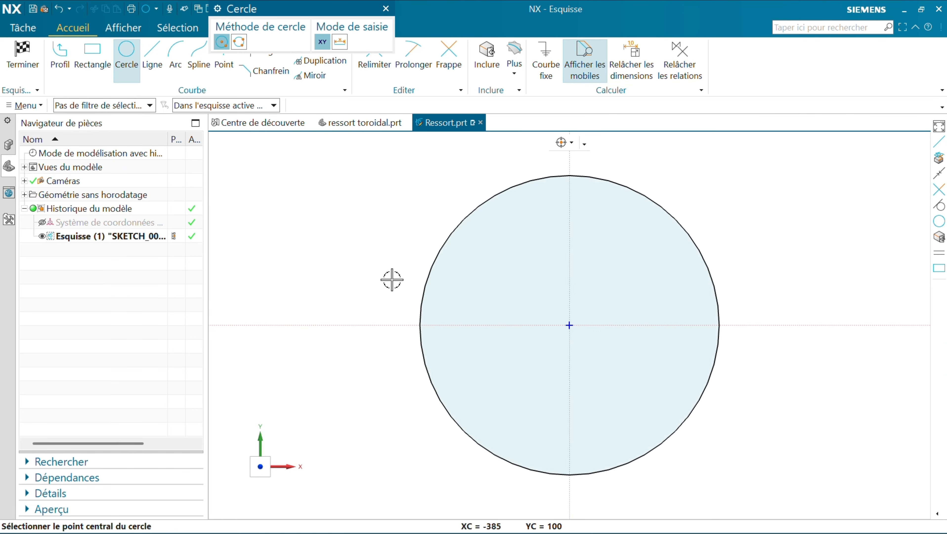
{"action": "key", "text": "Escape"}
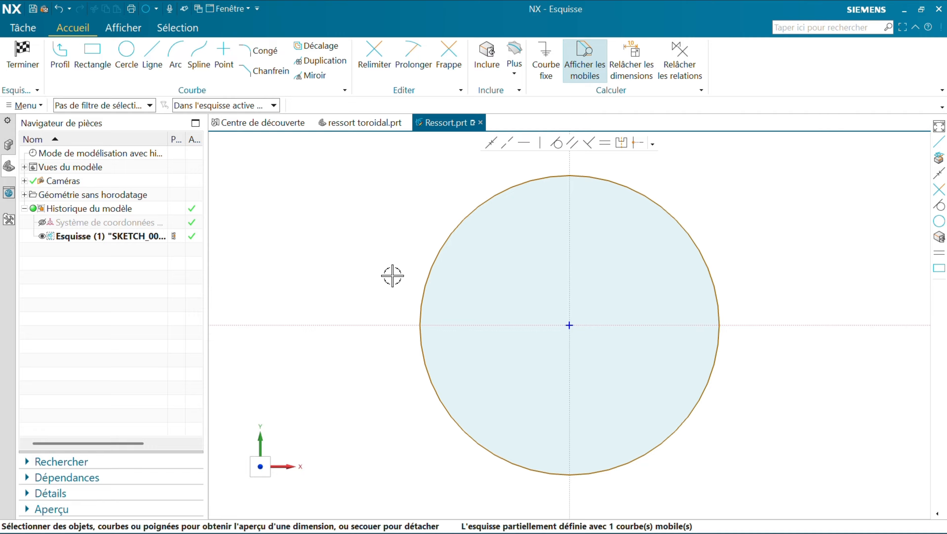
Step: Set the circle's diameter to 120 mm, scaling the whole sketch, and finish the sketch
{"action": "left_click", "coordinate": [424, 268]}
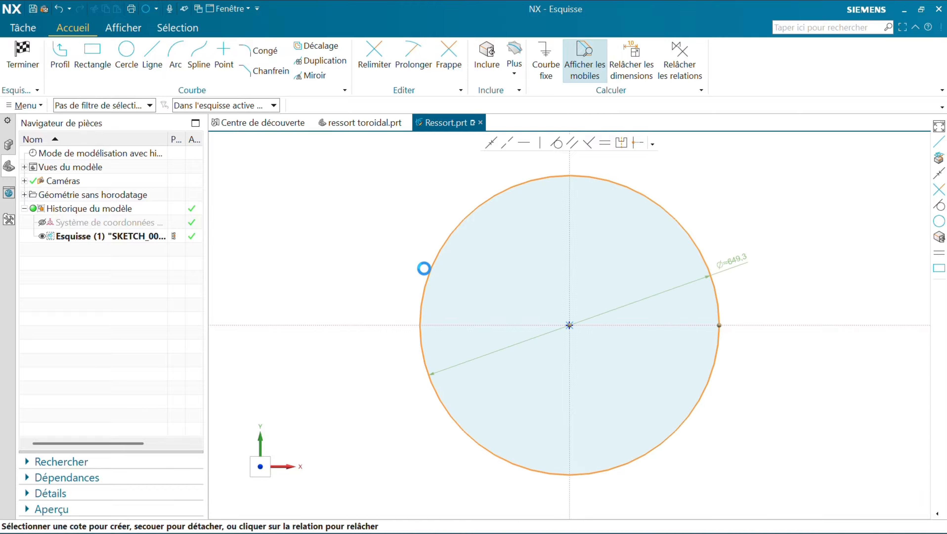
{"action": "left_click", "coordinate": [735, 257]}
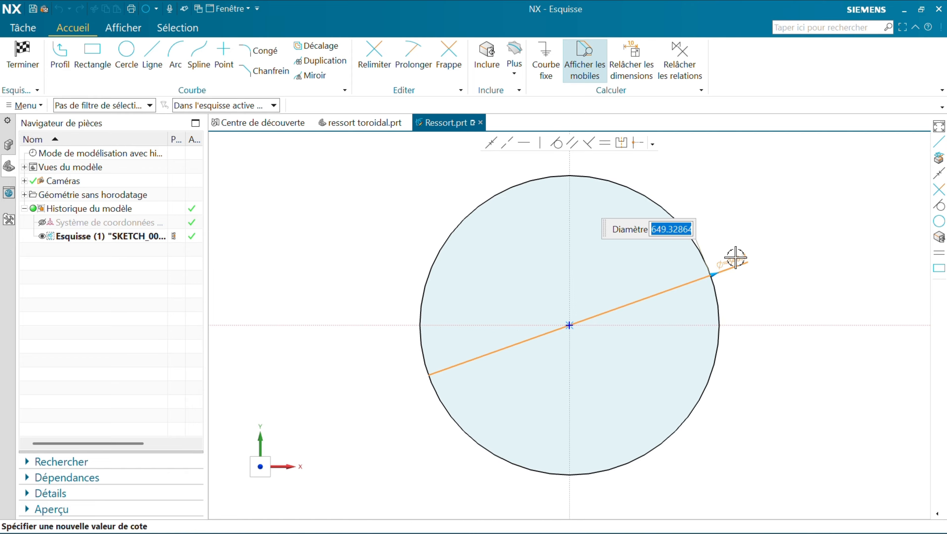
{"action": "type", "text": "12"}
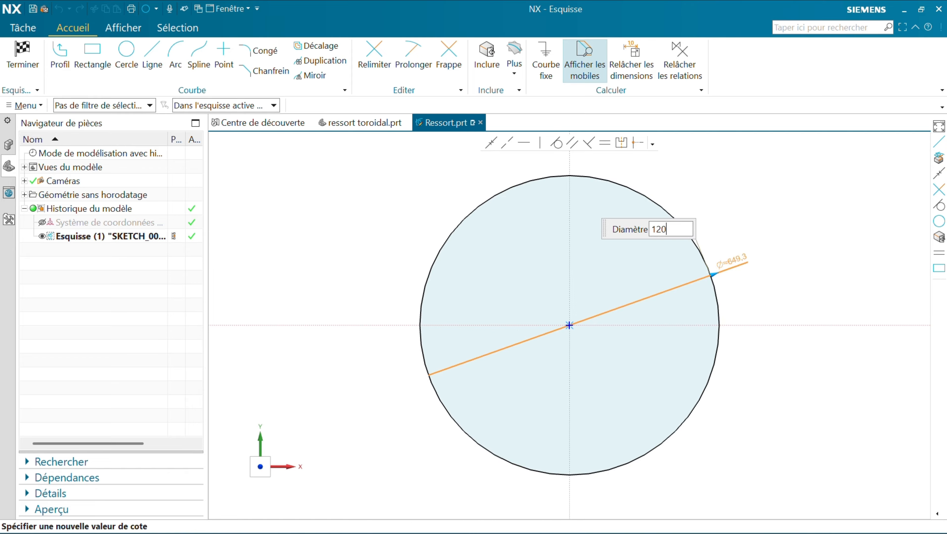
{"action": "type", "text": "0"}
{"action": "key", "text": "Return"}
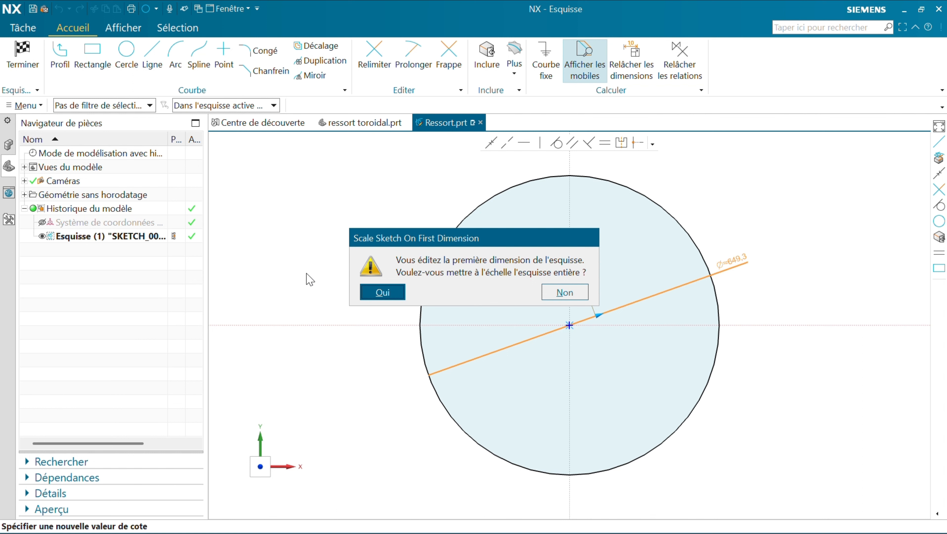
{"action": "left_click", "coordinate": [374, 292]}
{"action": "right_click", "coordinate": [371, 292]}
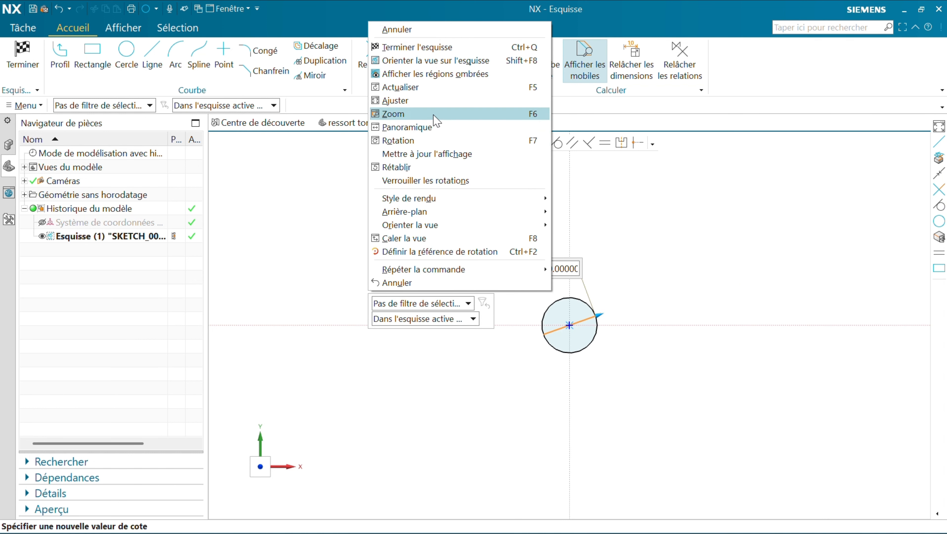
{"action": "left_click", "coordinate": [427, 100]}
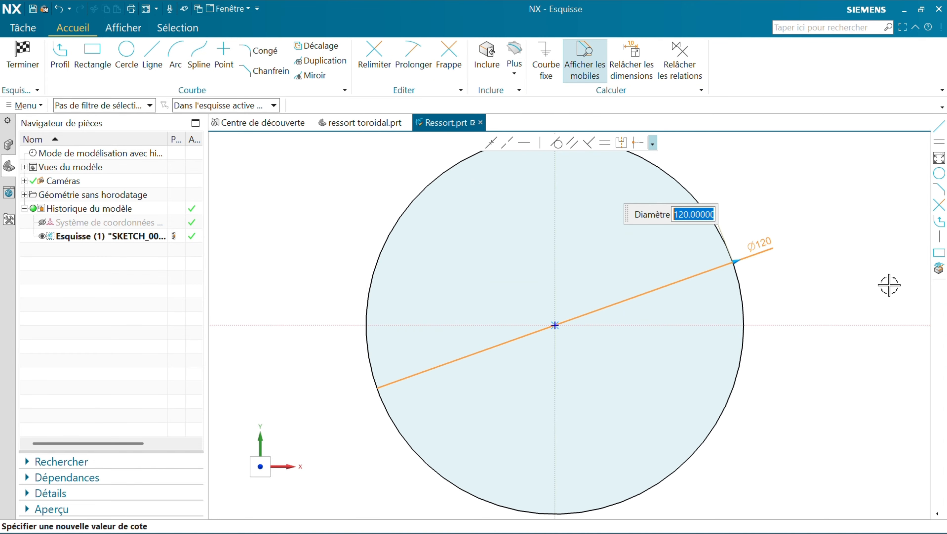
{"action": "left_click", "coordinate": [888, 298]}
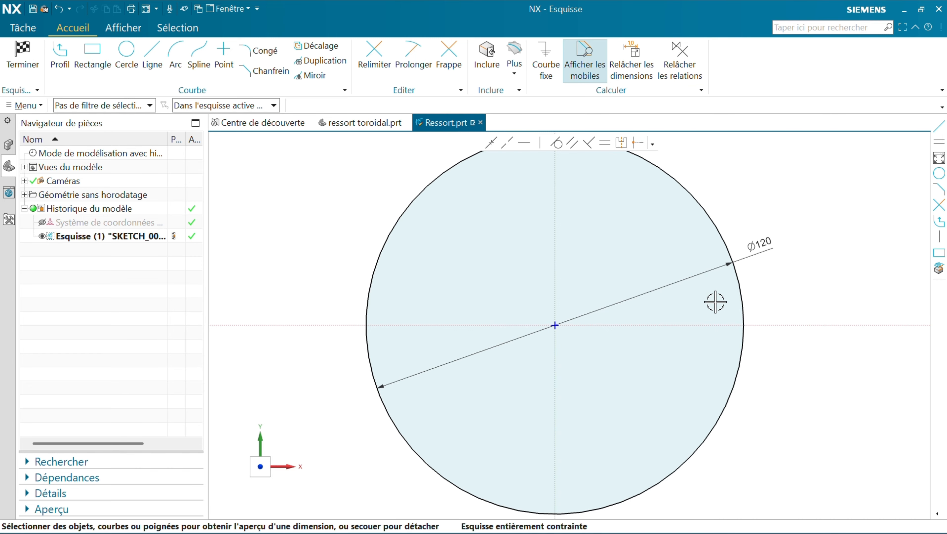
{"action": "left_click", "coordinate": [35, 58]}
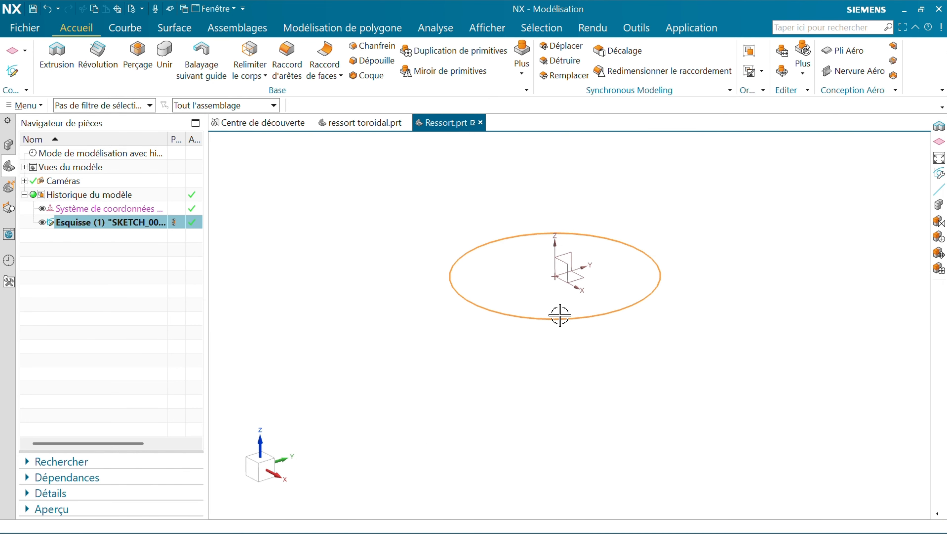
{"action": "right_click", "coordinate": [401, 386]}
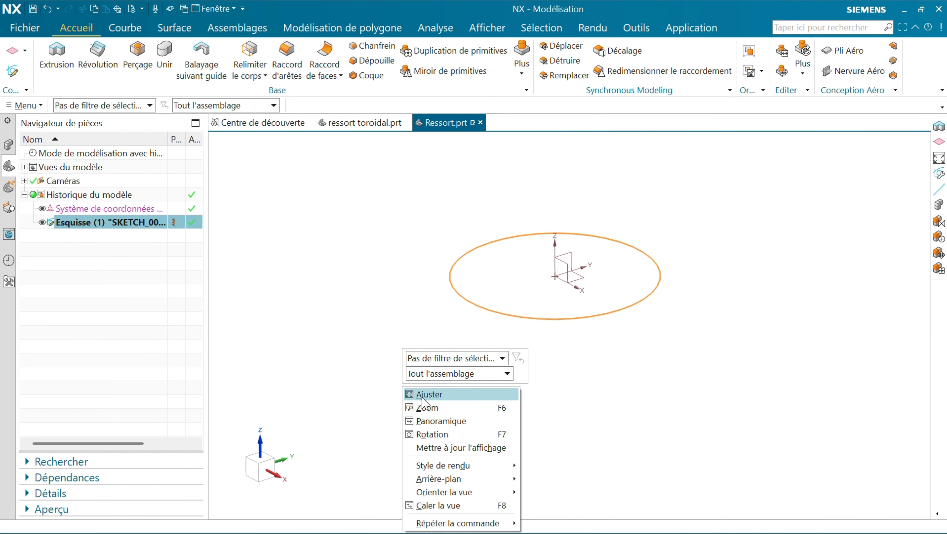
{"action": "left_click", "coordinate": [421, 395]}
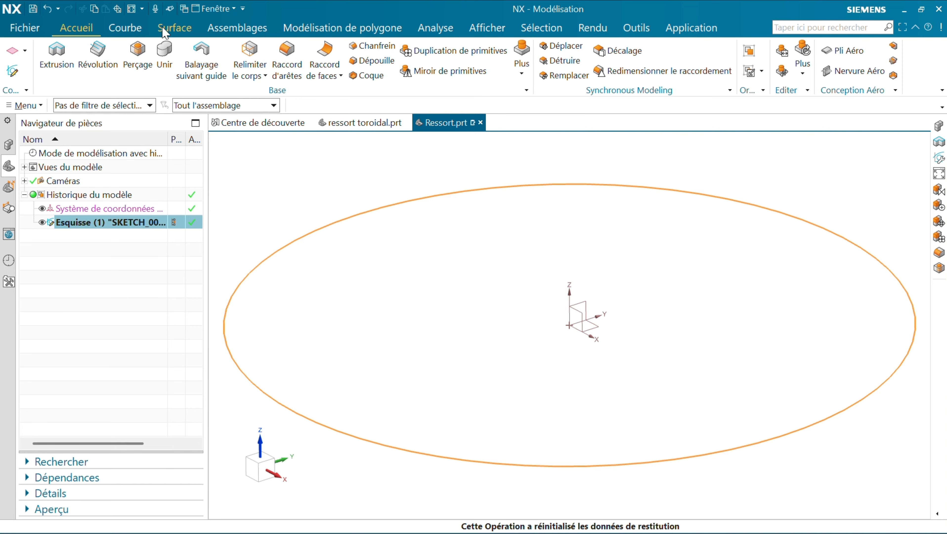
{"action": "left_click", "coordinate": [178, 31]}
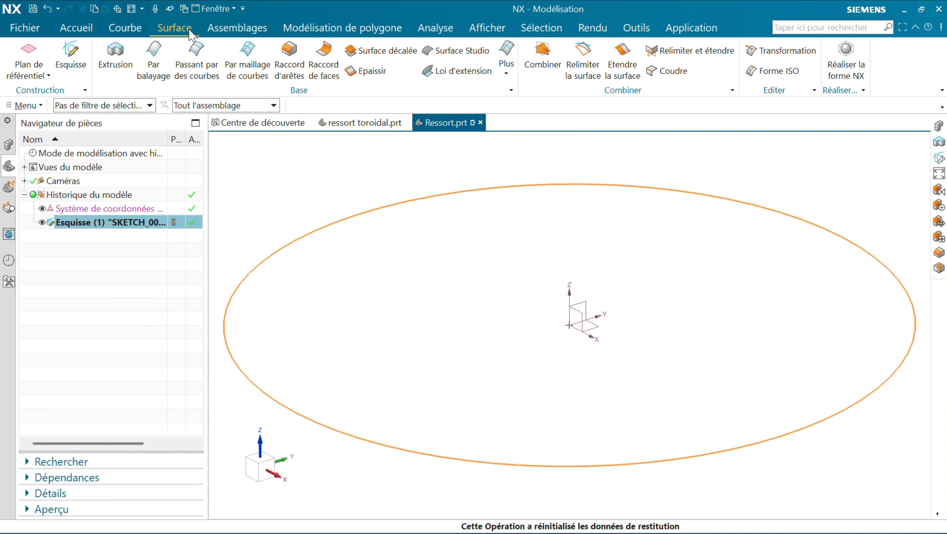
{"action": "left_click", "coordinate": [507, 71]}
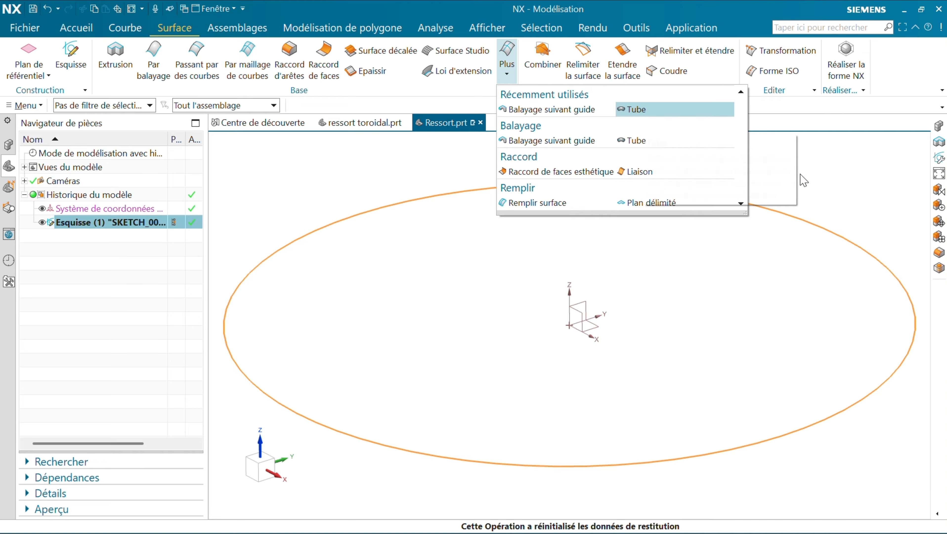
{"action": "left_click", "coordinate": [888, 193]}
{"action": "key", "text": "Escape"}
Step: Create a Tube along the sketched circle with an outer diameter of 20 mm and an inner diameter of 0
{"action": "left_click", "coordinate": [811, 24]}
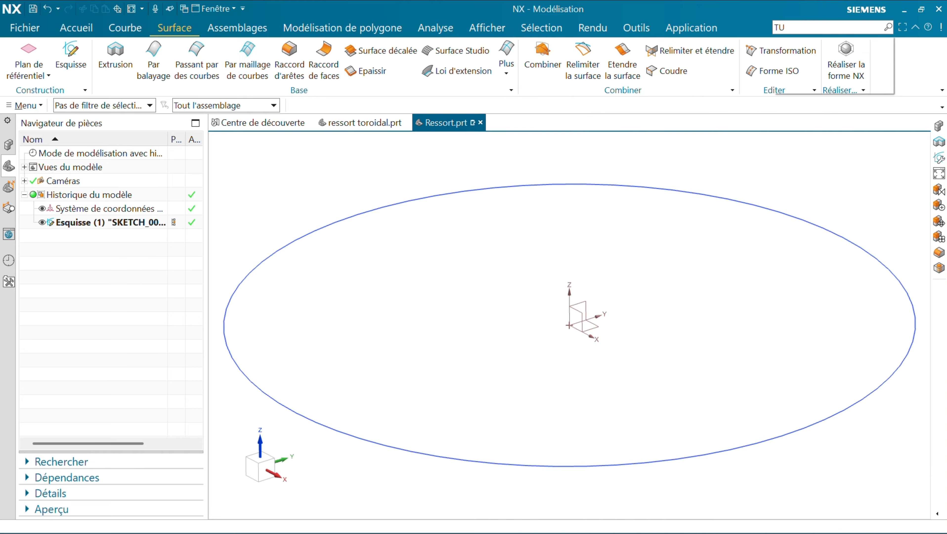
{"action": "type", "text": "TUBE"}
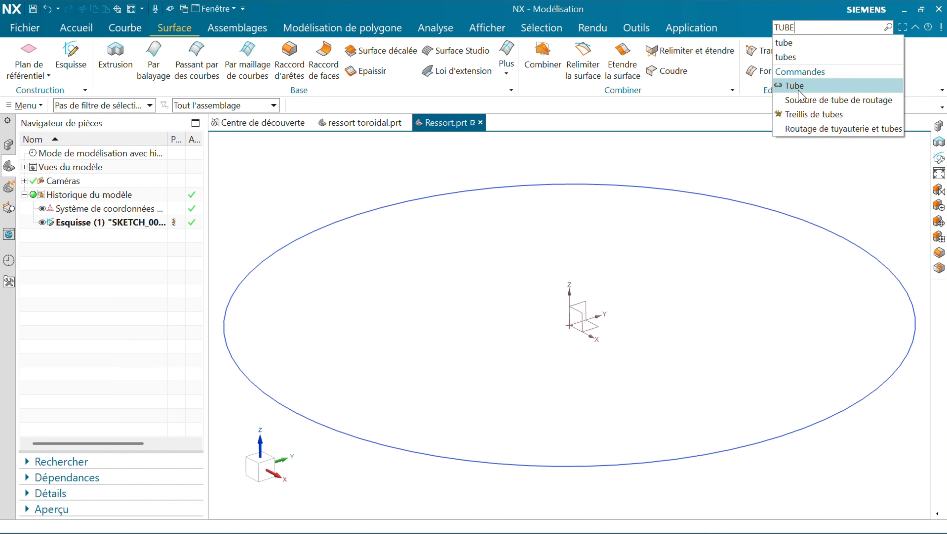
{"action": "left_click", "coordinate": [797, 89]}
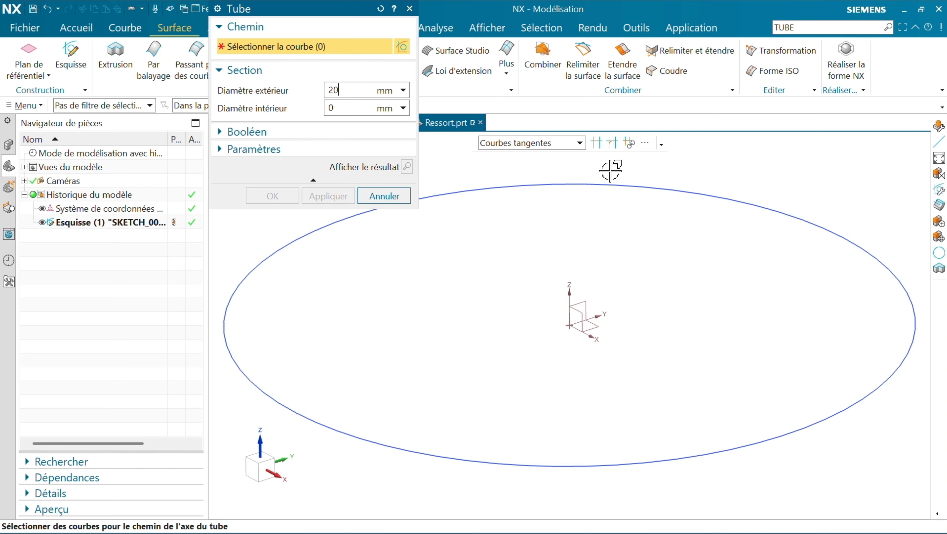
{"action": "left_click", "coordinate": [616, 184]}
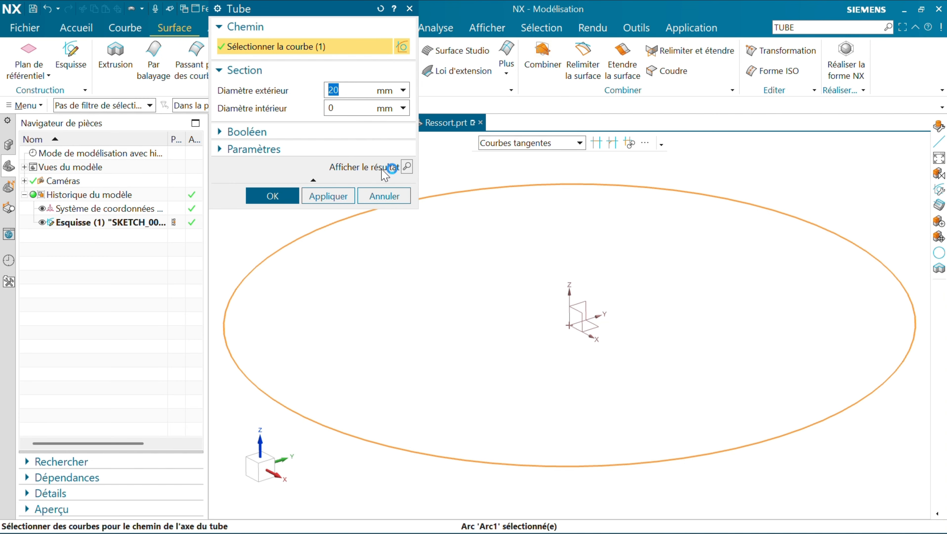
{"action": "left_click", "coordinate": [407, 167]}
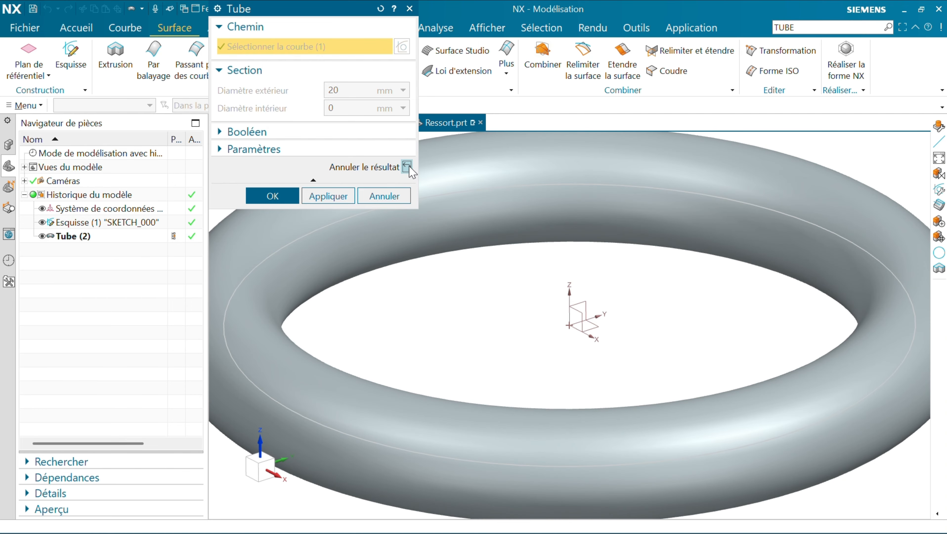
{"action": "scroll", "coordinate": [630, 372], "scroll_direction": "up", "scroll_amount": 2}
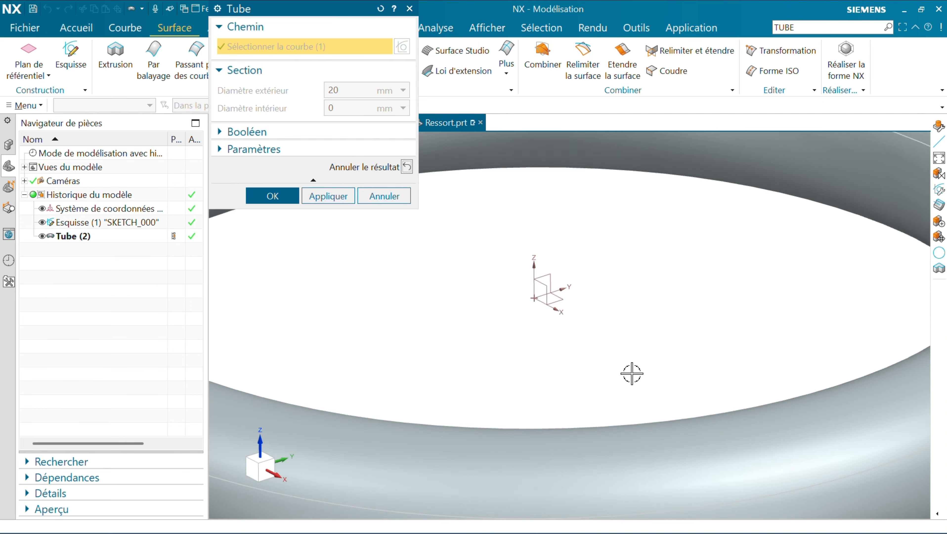
{"action": "scroll", "coordinate": [630, 374], "scroll_direction": "down", "scroll_amount": 3}
{"action": "middle_click_drag", "start_coordinate": [471, 395], "coordinate": [424, 373]}
{"action": "left_click", "coordinate": [273, 197]}
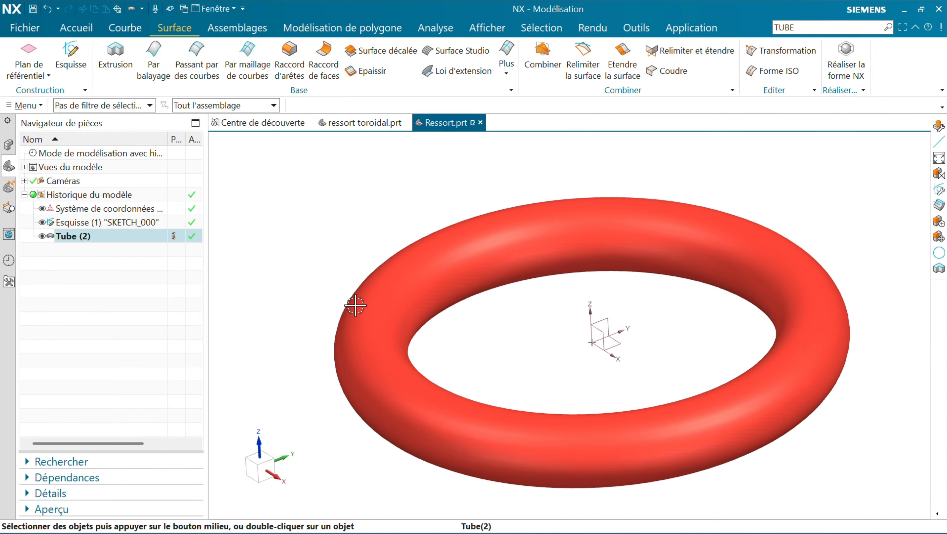
Step: Start a sketch on the Haut plane and draw a horizontal line about 14.2 mm long outward from the circle's +X quadrant
{"action": "left_click", "coordinate": [72, 63]}
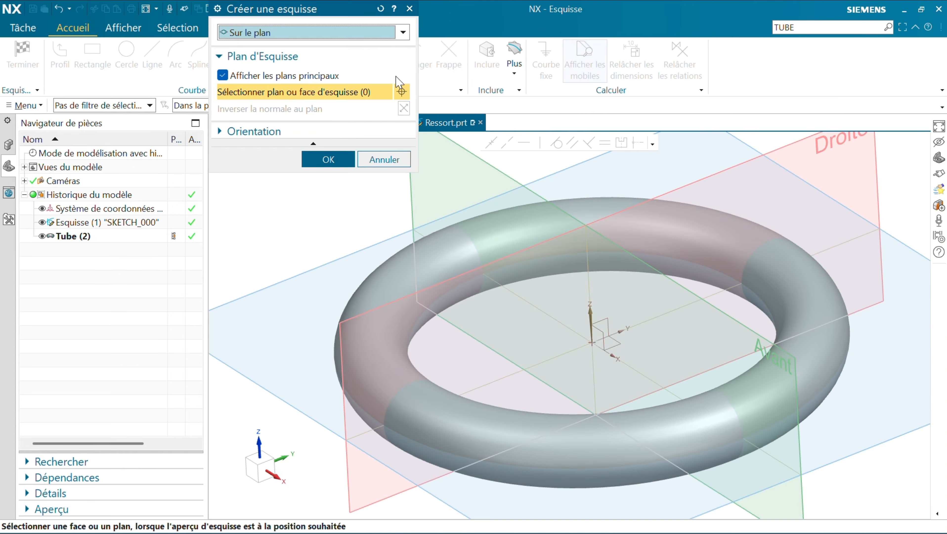
{"action": "left_click", "coordinate": [894, 441]}
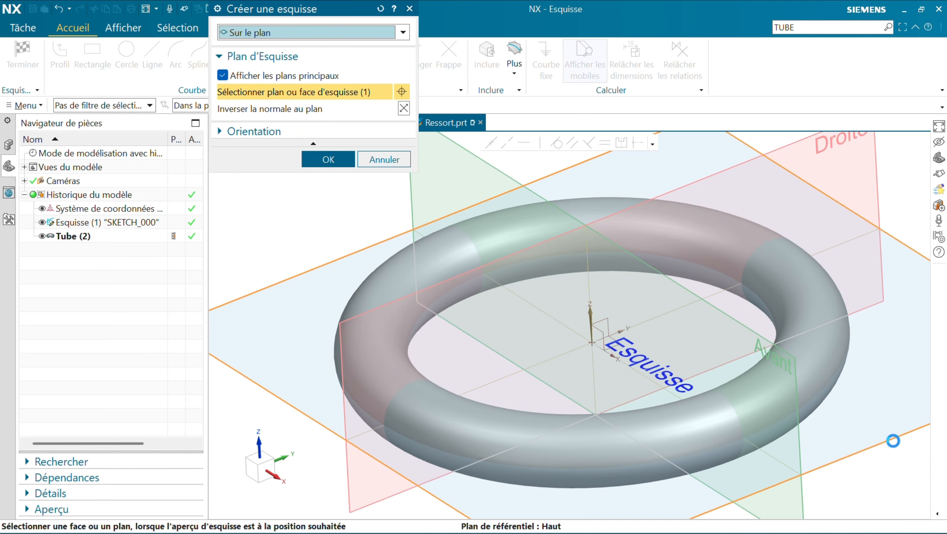
{"action": "middle_click", "coordinate": [863, 397]}
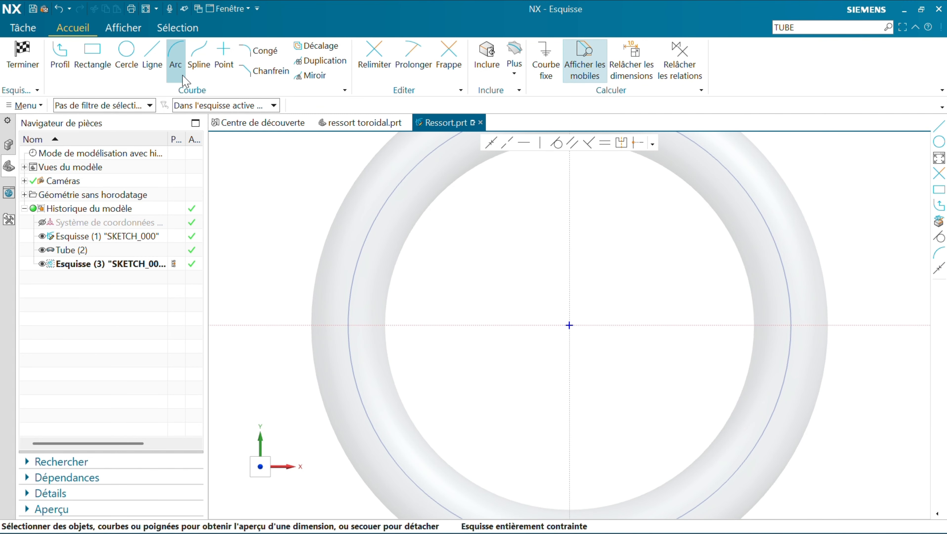
{"action": "left_click", "coordinate": [151, 60]}
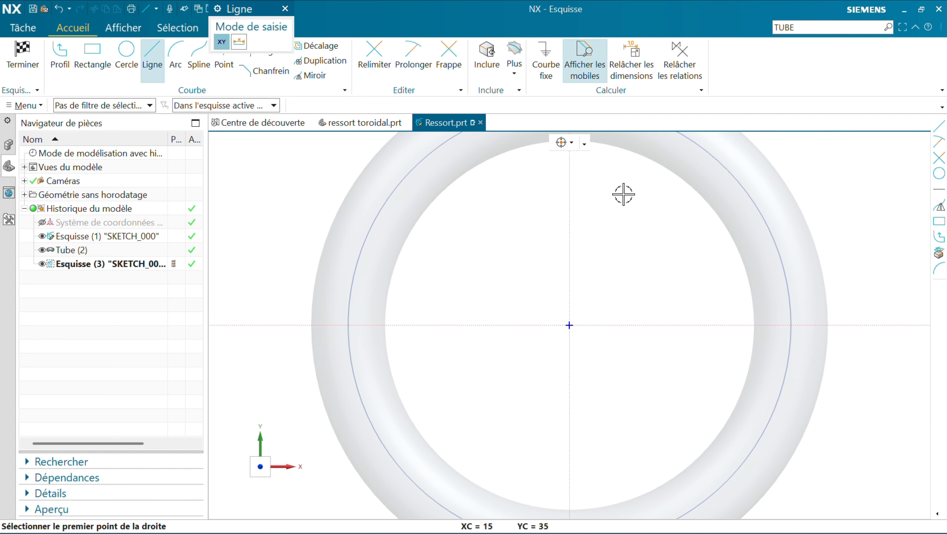
{"action": "left_click", "coordinate": [791, 325]}
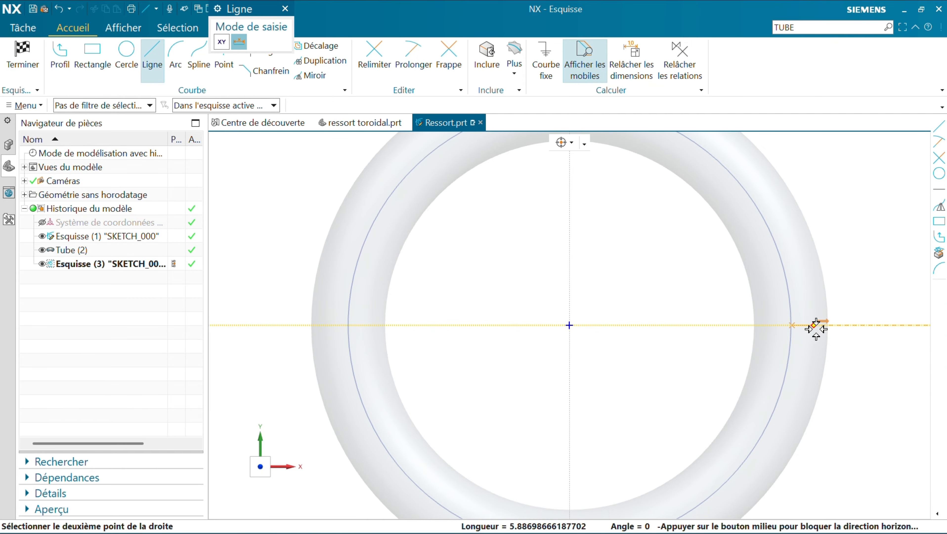
{"action": "left_click", "coordinate": [843, 325]}
{"action": "key", "text": "Escape"}
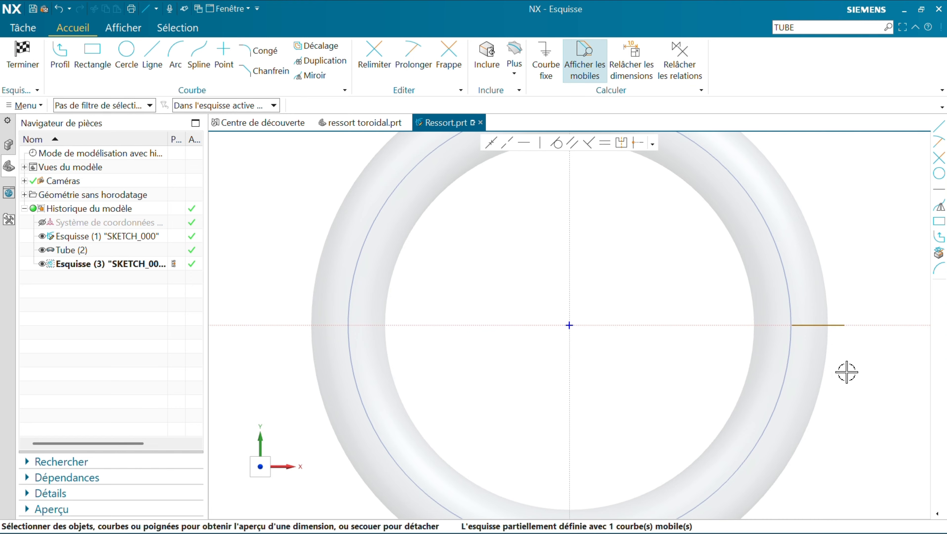
Step: Set the horizontal line's length to 20 mm, scaling the whole sketch
{"action": "left_click", "coordinate": [823, 324]}
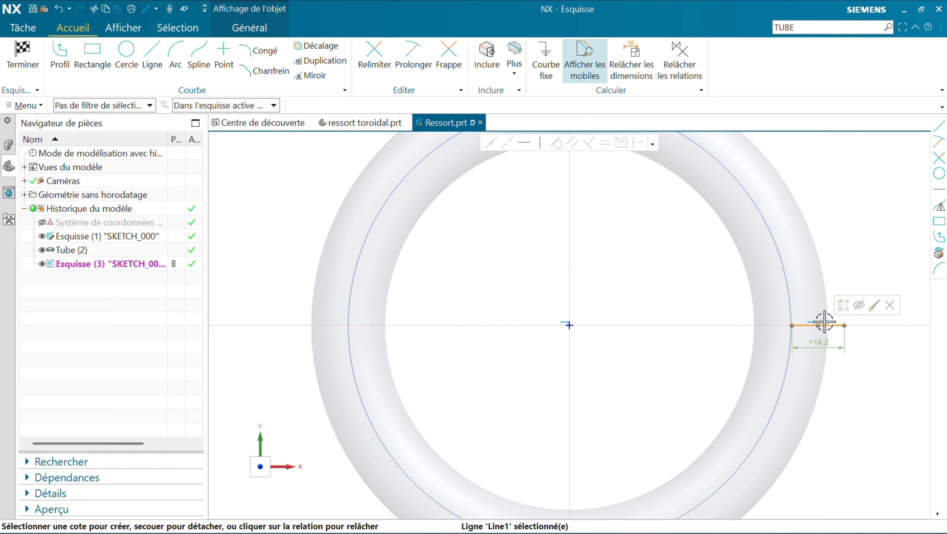
{"action": "double_click", "coordinate": [822, 341]}
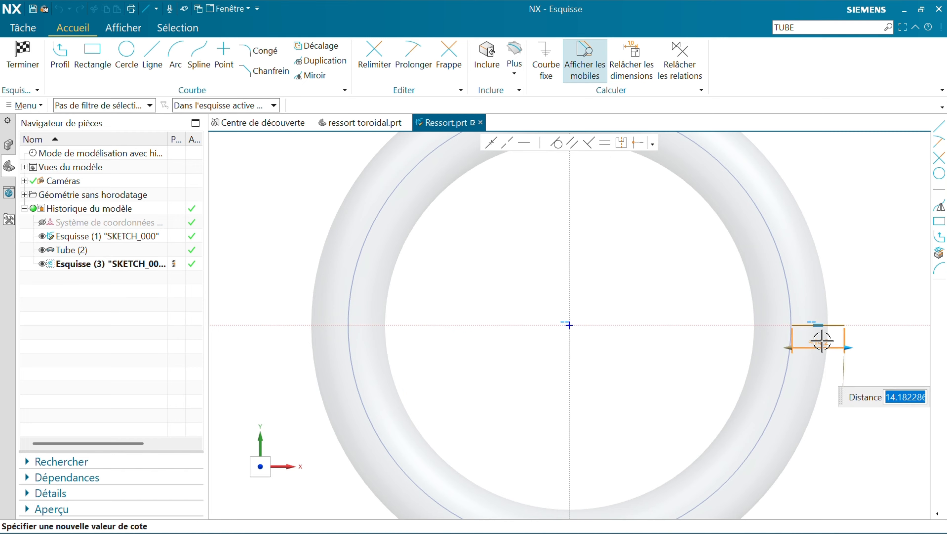
{"action": "type", "text": "20.00000C"}
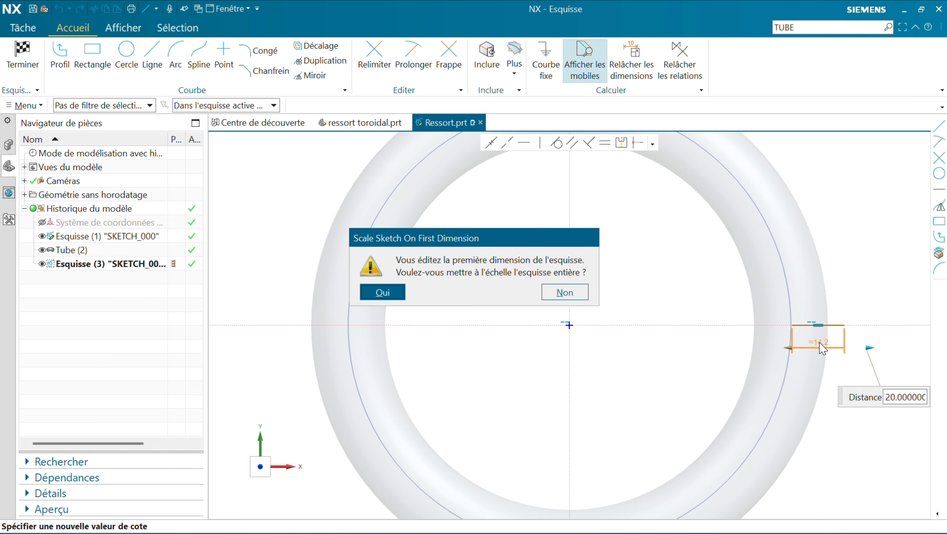
{"action": "left_click", "coordinate": [382, 292]}
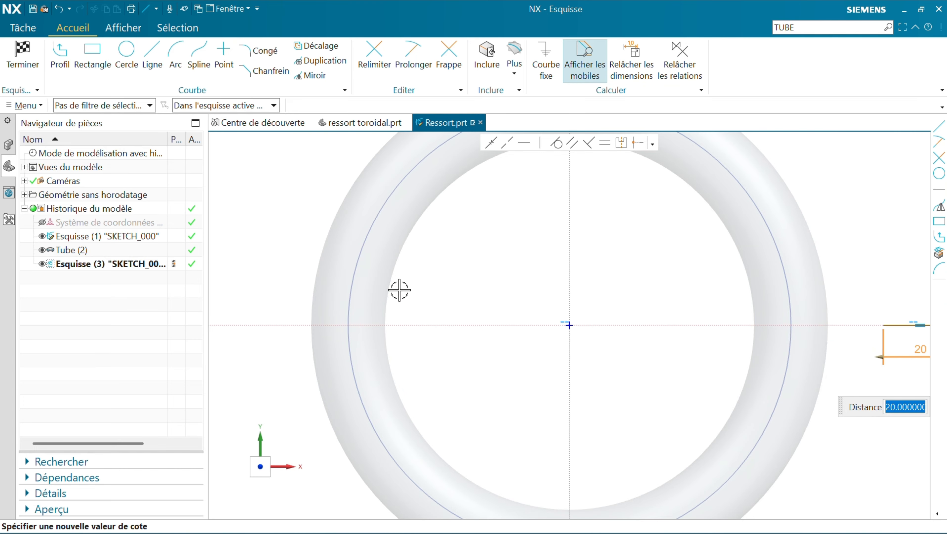
{"action": "middle_click", "coordinate": [840, 369]}
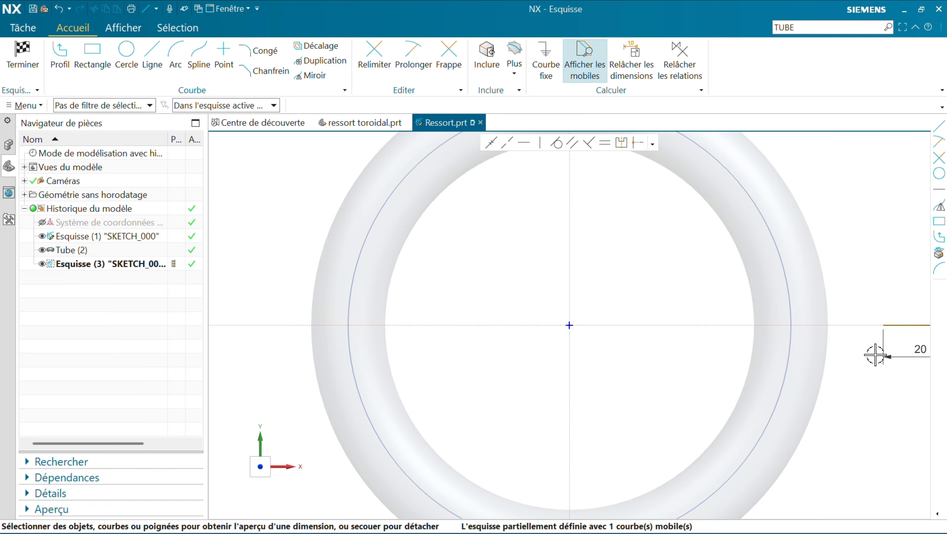
Step: Dimension the line's inner endpoint at 60 mm from the sketch origin and finish the sketch
{"action": "left_click", "coordinate": [883, 325]}
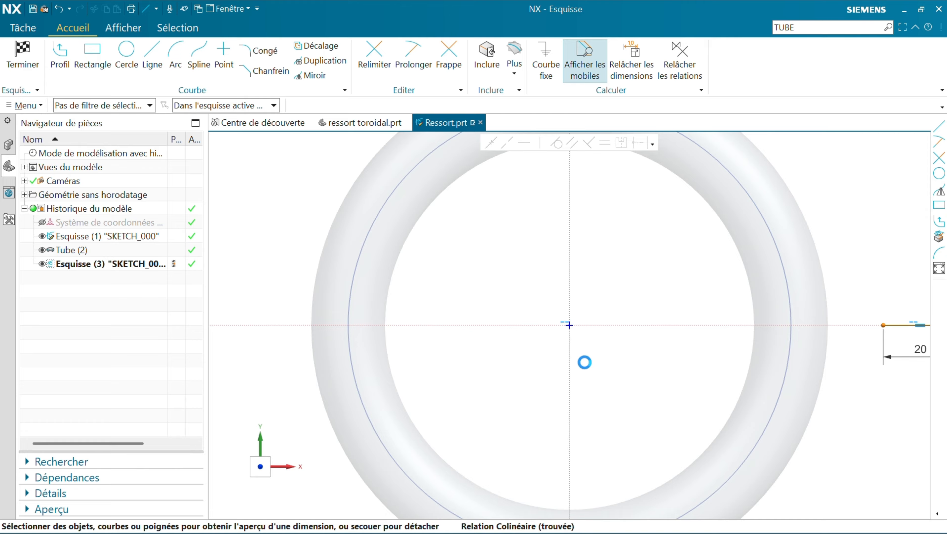
{"action": "left_click", "coordinate": [591, 367]}
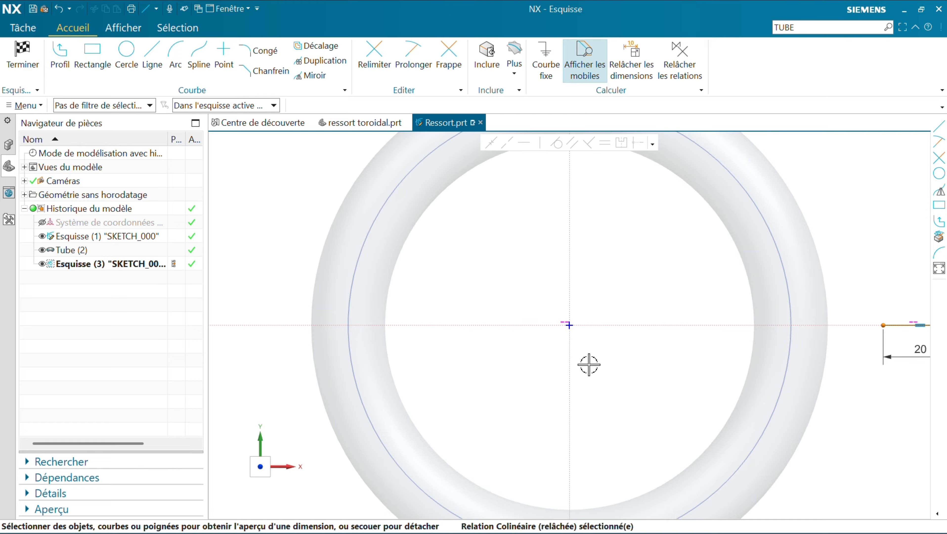
{"action": "left_click", "coordinate": [571, 325]}
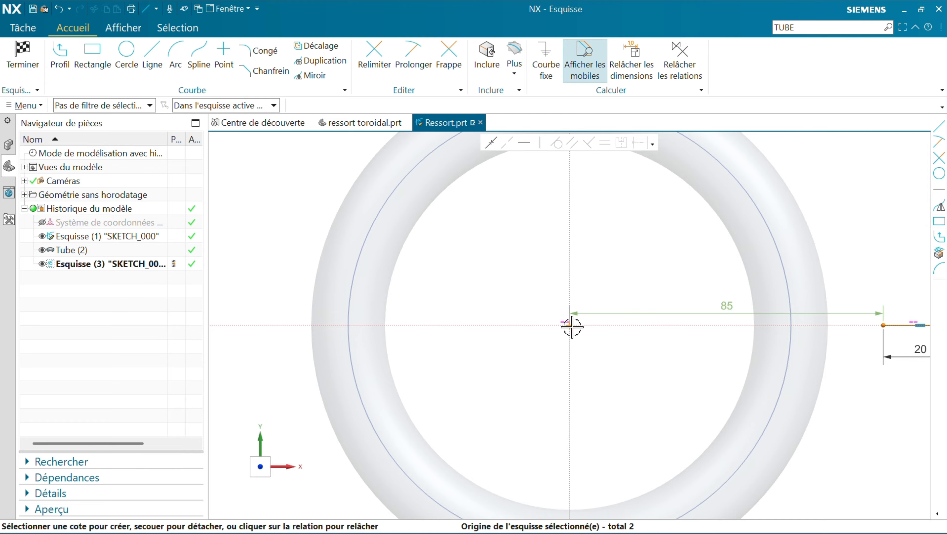
{"action": "left_click", "coordinate": [728, 306]}
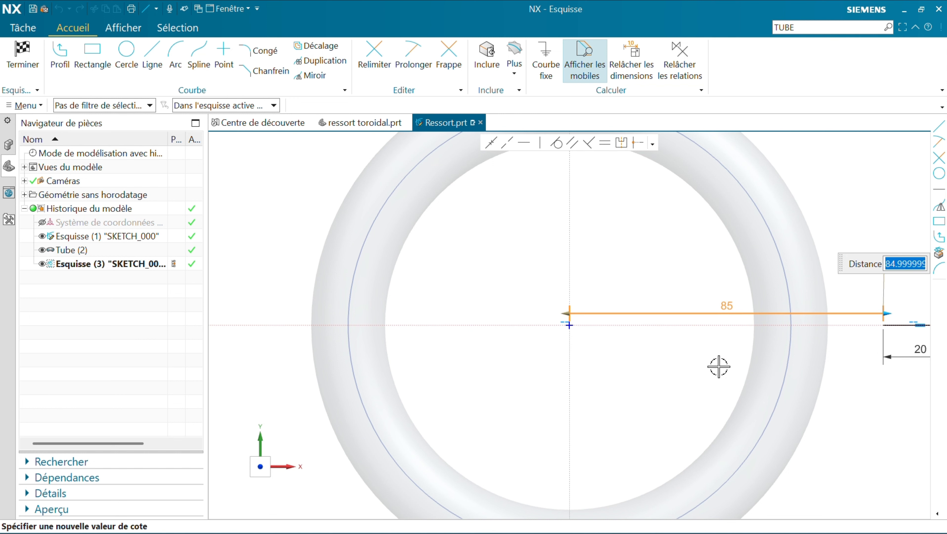
{"action": "type", "text": "60"}
{"action": "key", "text": "Return"}
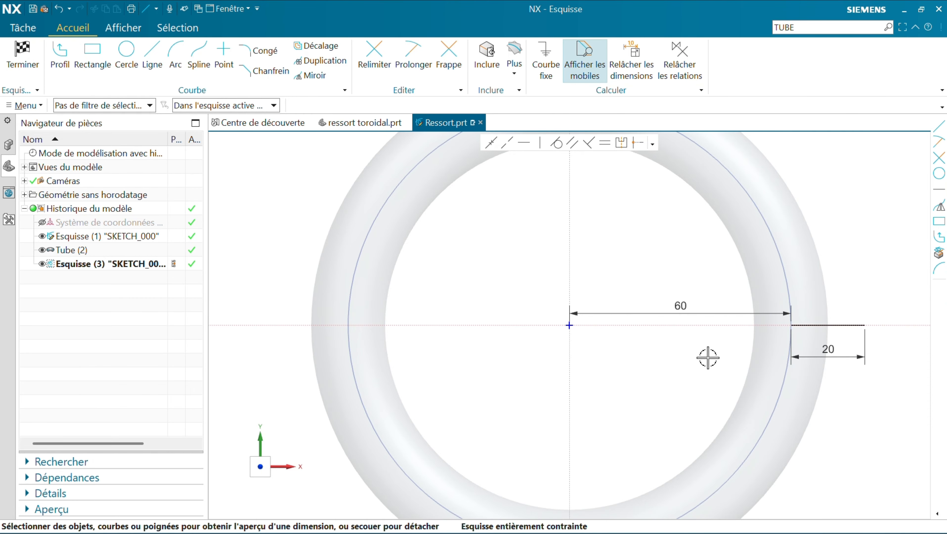
{"action": "left_click", "coordinate": [21, 52]}
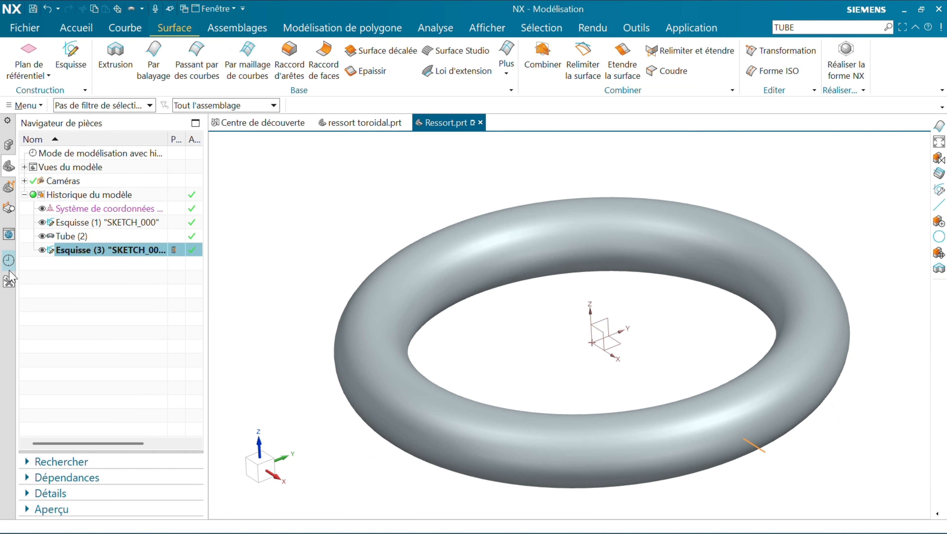
Step: Hide the tube and set up a Par balayage sweep with the 20 mm line as section and the circle as guide
{"action": "left_click", "coordinate": [42, 236]}
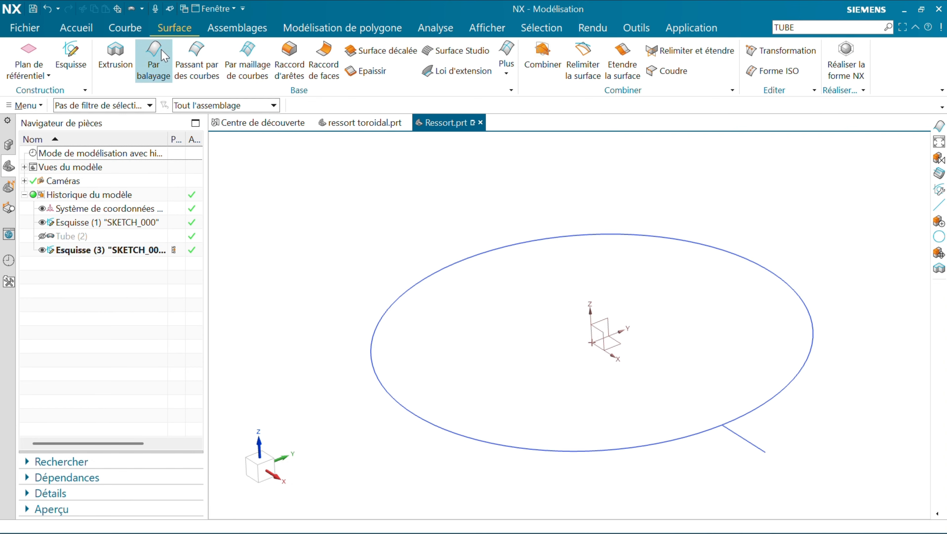
{"action": "left_click", "coordinate": [152, 73]}
{"action": "left_click", "coordinate": [739, 434]}
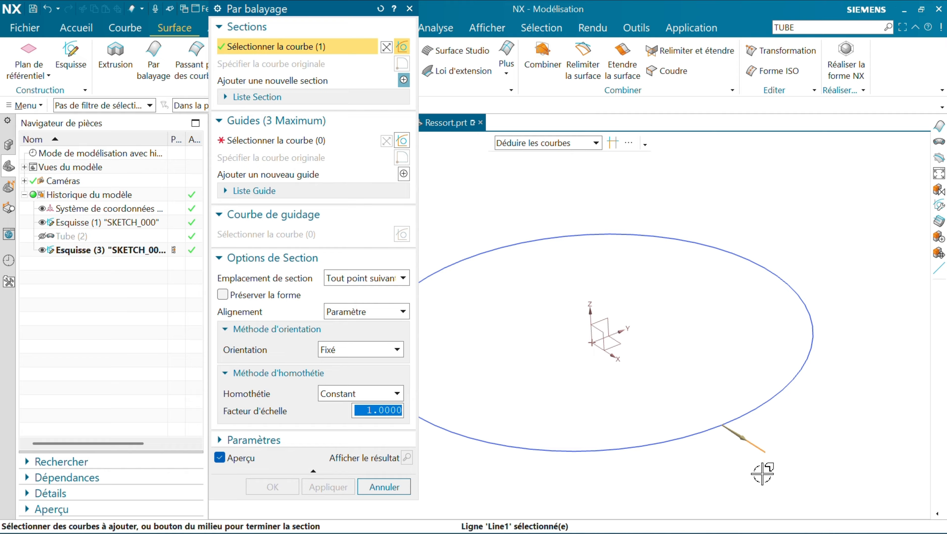
{"action": "left_click", "coordinate": [245, 145]}
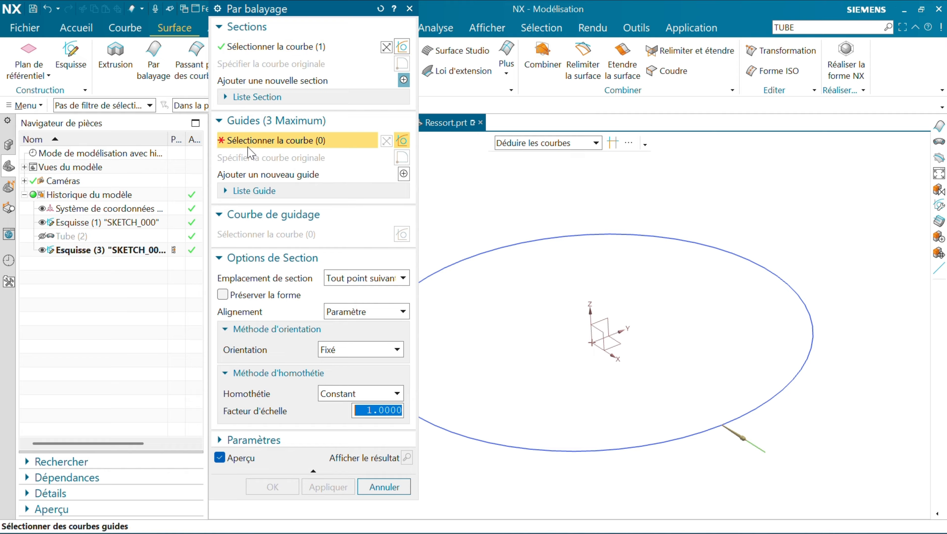
{"action": "left_click", "coordinate": [585, 450]}
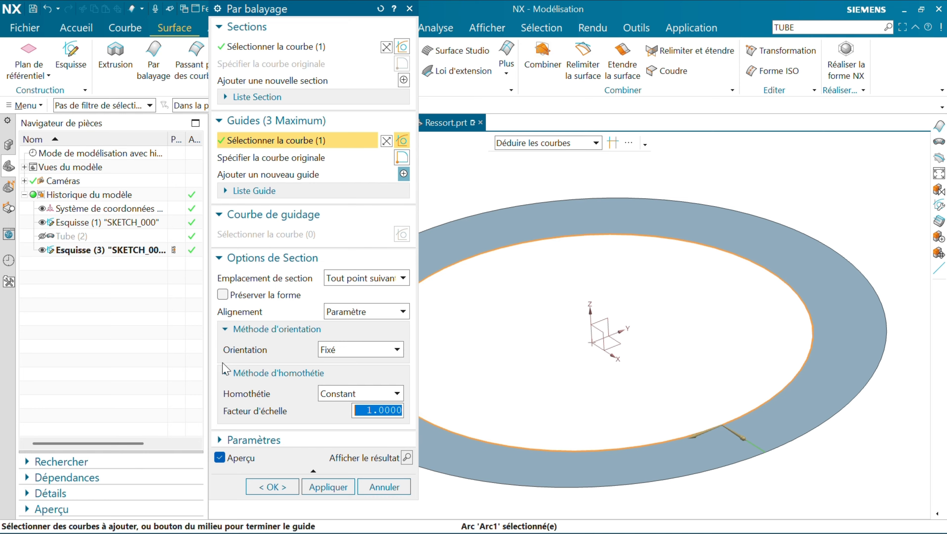
Step: Set the sweep's section orientation to Loi Angulaire with a Linéaire law and a start angle of 360°
{"action": "left_click", "coordinate": [348, 350]}
{"action": "left_click", "coordinate": [337, 432]}
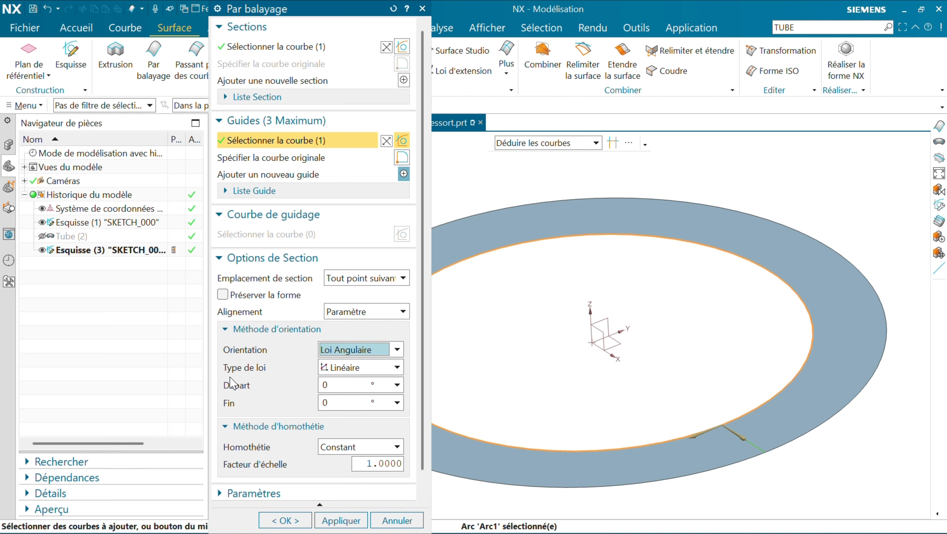
{"action": "left_click", "coordinate": [326, 366]}
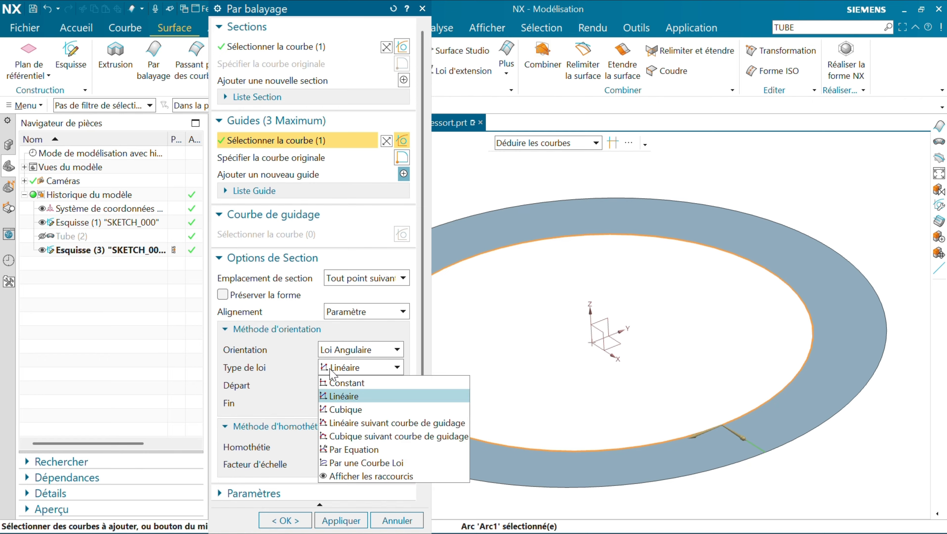
{"action": "left_click", "coordinate": [342, 382]}
{"action": "left_click", "coordinate": [340, 371]}
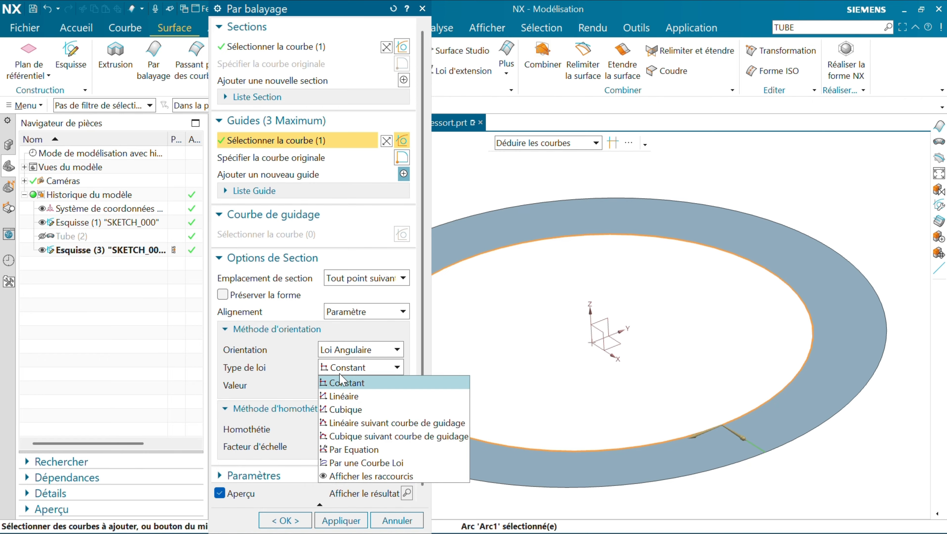
{"action": "left_click", "coordinate": [343, 396]}
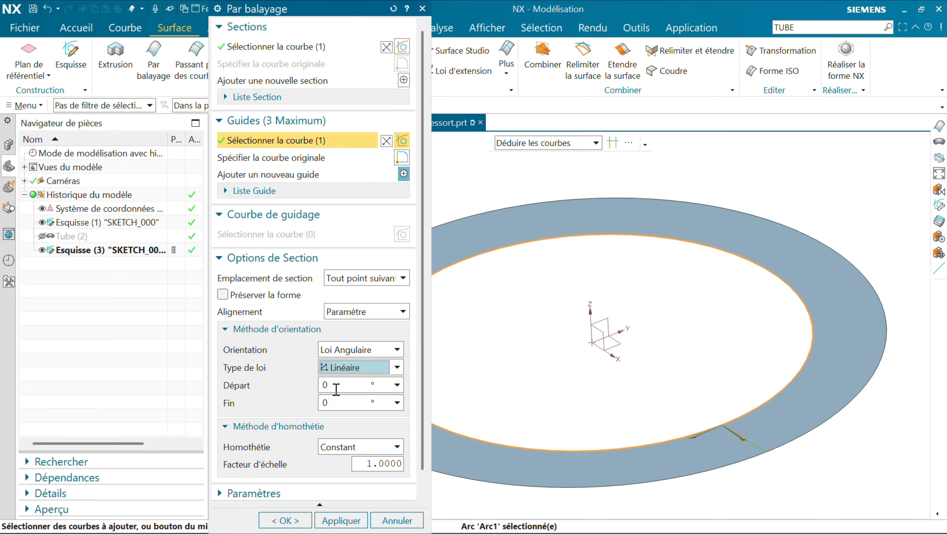
{"action": "left_click", "coordinate": [328, 385]}
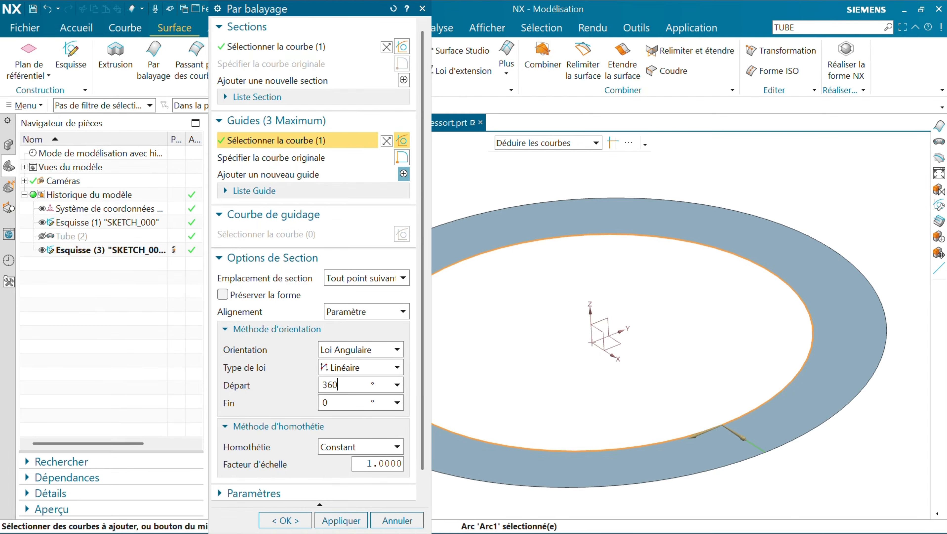
{"action": "key", "text": "Return"}
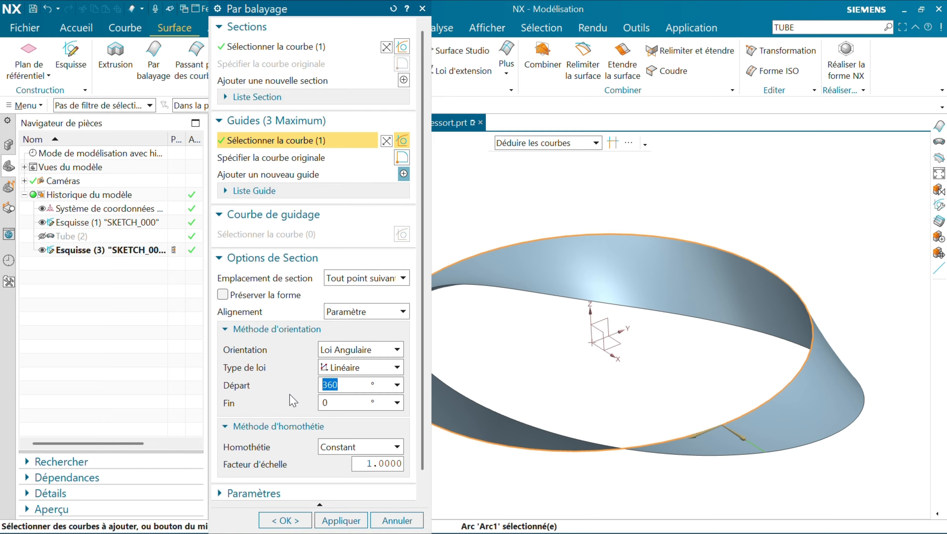
Step: Set the angular law's start value to 360*8 degrees and create the twisted sweep surface
{"action": "right_click", "coordinate": [570, 381]}
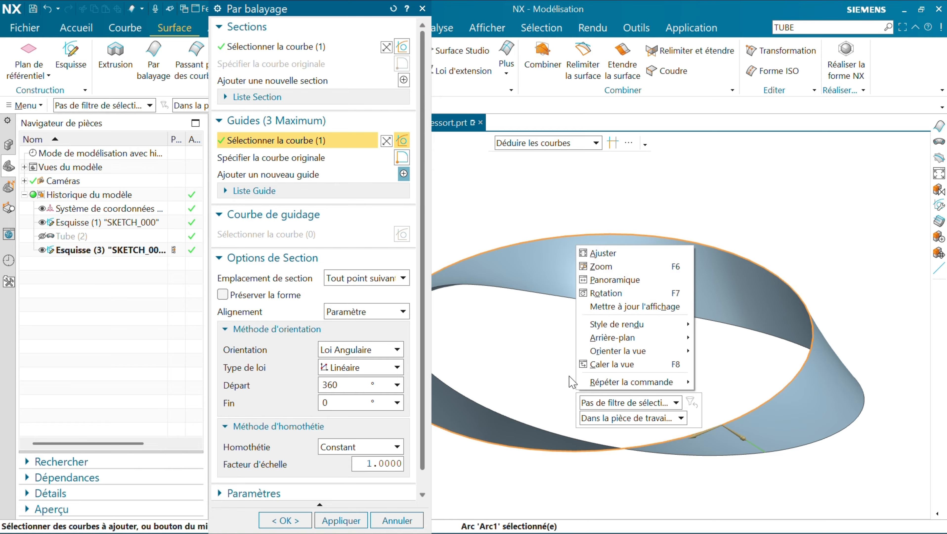
{"action": "left_click", "coordinate": [602, 280]}
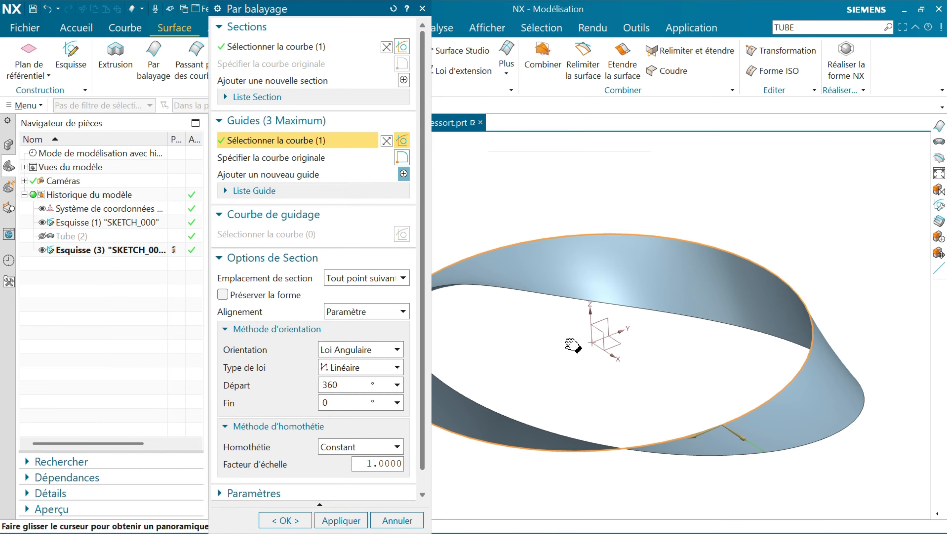
{"action": "left_click_drag", "start_coordinate": [572, 345], "coordinate": [634, 352]}
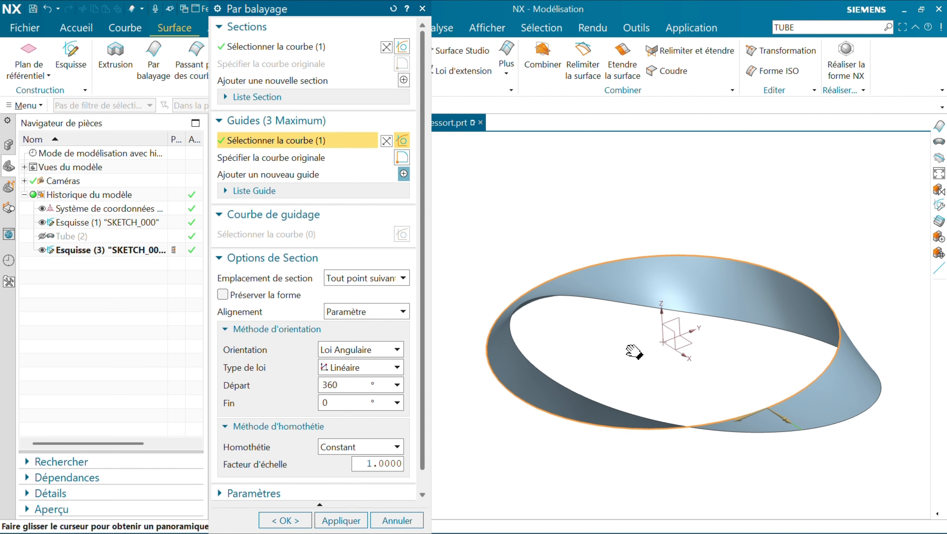
{"action": "key", "text": "Escape"}
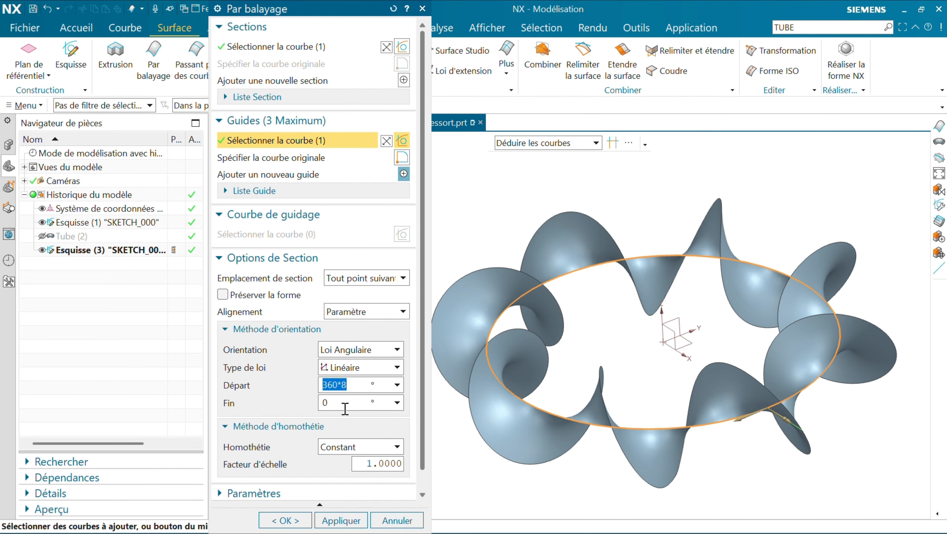
{"action": "mouse_move", "coordinate": [594, 333]}
{"action": "middle_mouse_down"}
{"action": "mouse_move", "coordinate": [599, 360]}
{"action": "mouse_move", "coordinate": [606, 324]}
{"action": "mouse_move", "coordinate": [615, 352]}
{"action": "mouse_move", "coordinate": [469, 392]}
{"action": "mouse_move", "coordinate": [448, 376]}
{"action": "middle_mouse_up"}
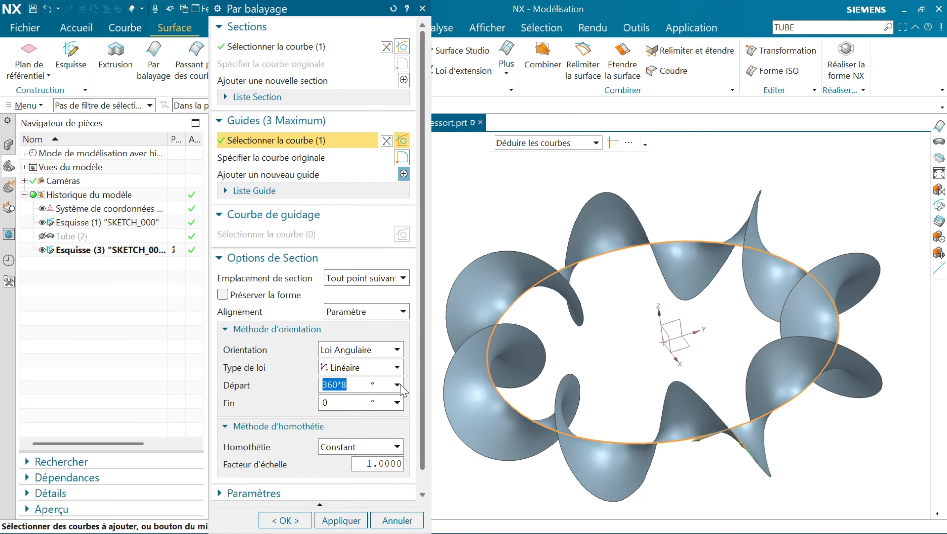
{"action": "mouse_move", "coordinate": [560, 383]}
{"action": "middle_mouse_down"}
{"action": "mouse_move", "coordinate": [578, 373]}
{"action": "mouse_move", "coordinate": [575, 382]}
{"action": "mouse_move", "coordinate": [482, 400]}
{"action": "middle_mouse_up"}
{"action": "left_click", "coordinate": [346, 383]}
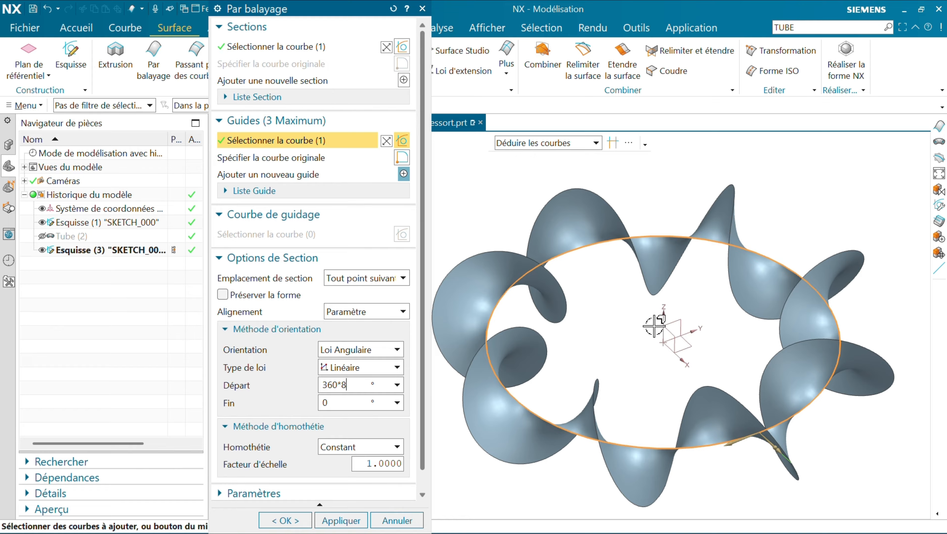
{"action": "left_click", "coordinate": [284, 520]}
Step: Hide the sketch containing the 20 mm section line
{"action": "middle_click_drag", "start_coordinate": [336, 398], "coordinate": [357, 405]}
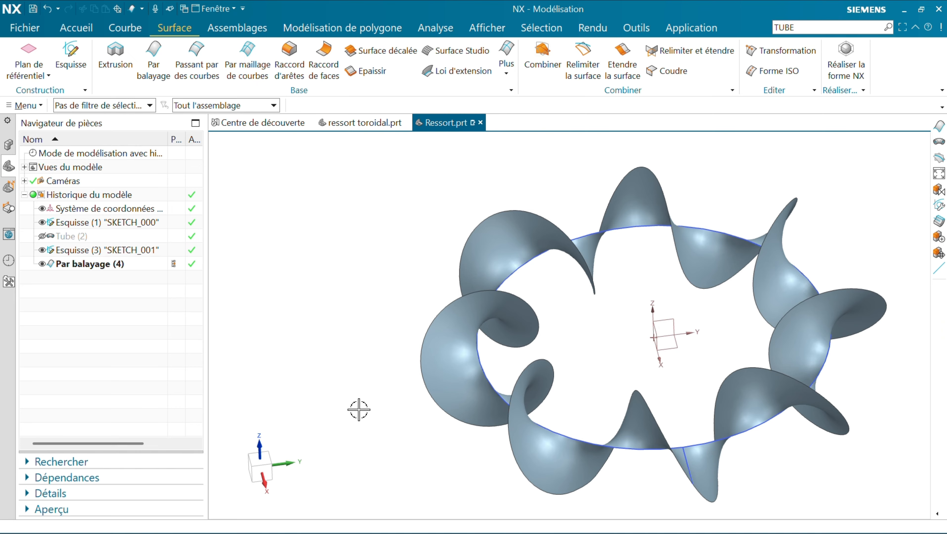
{"action": "left_click", "coordinate": [41, 249]}
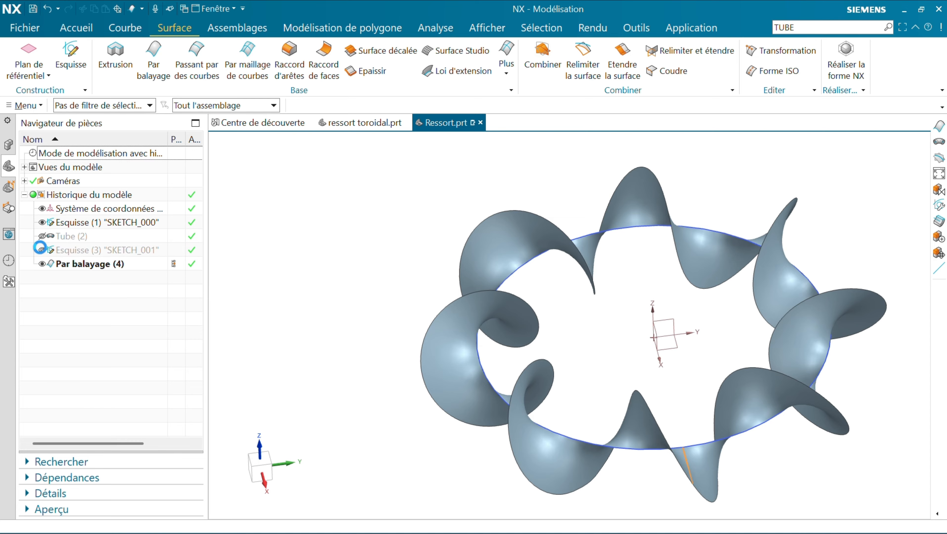
Step: Show the tube and create an intersection curve between the tube's face and the twisted swept surface
{"action": "left_click", "coordinate": [41, 236]}
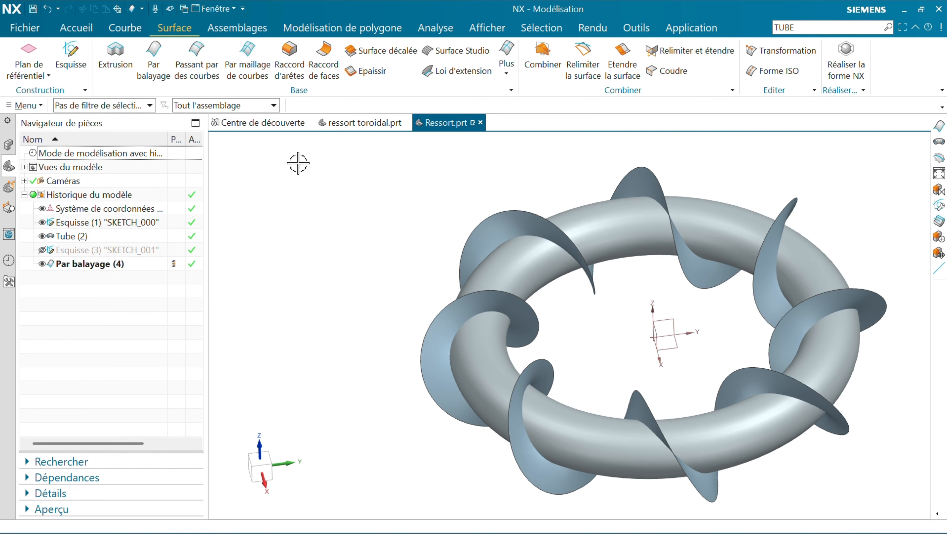
{"action": "left_click", "coordinate": [121, 30]}
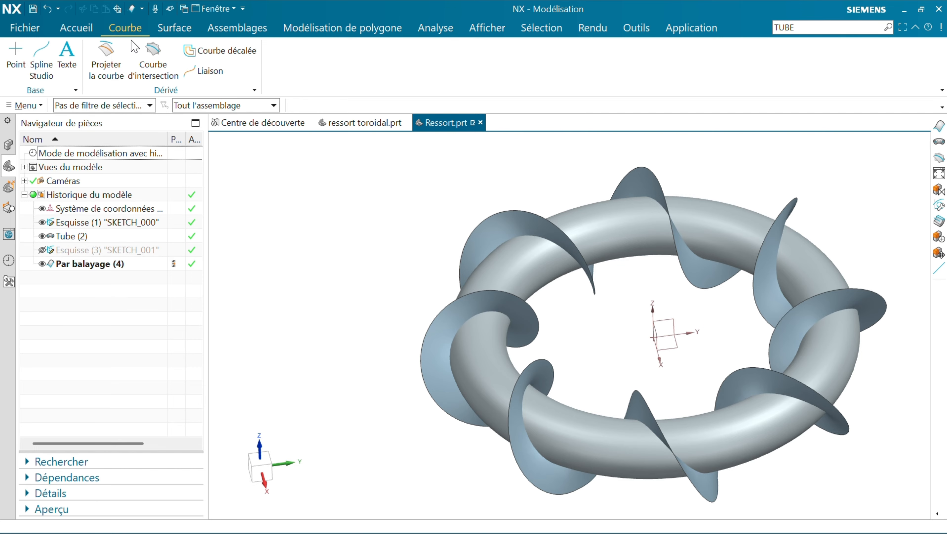
{"action": "left_click", "coordinate": [152, 71]}
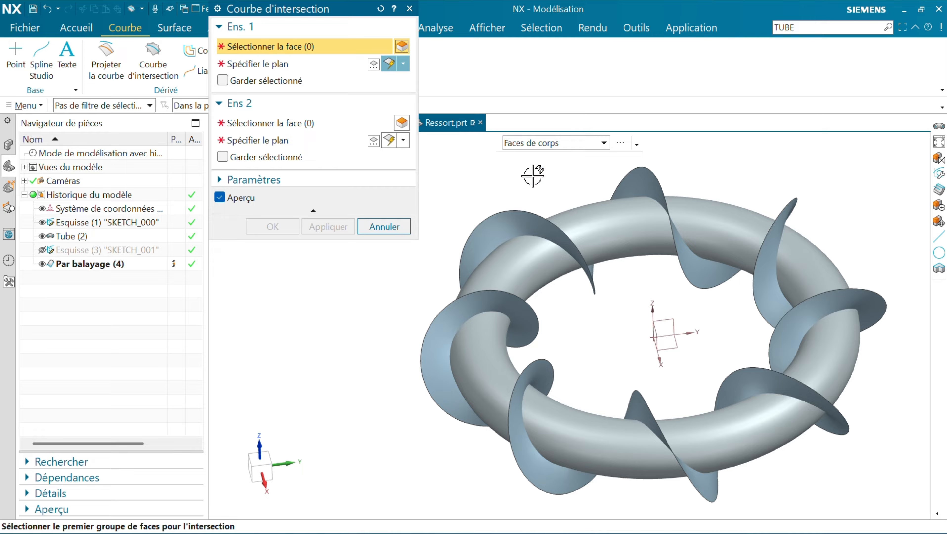
{"action": "left_click", "coordinate": [587, 218]}
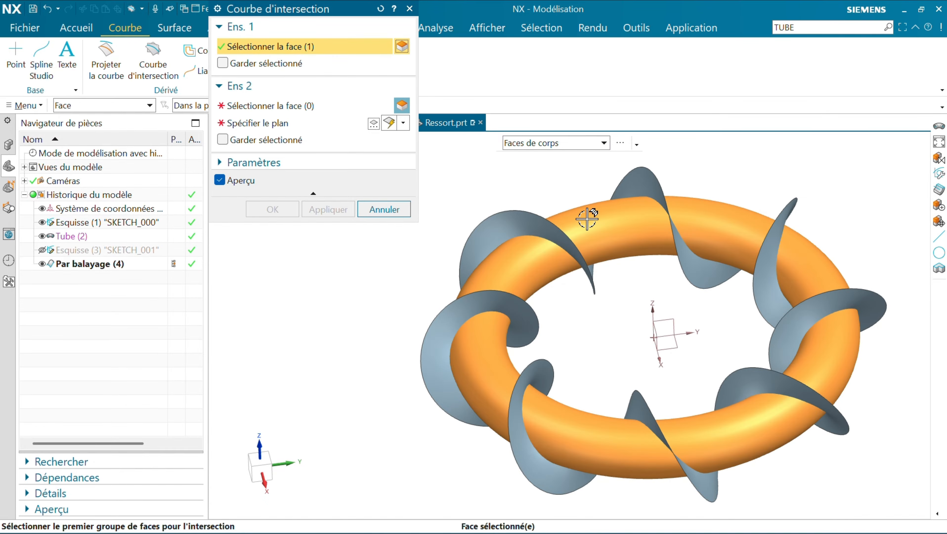
{"action": "left_click", "coordinate": [262, 109]}
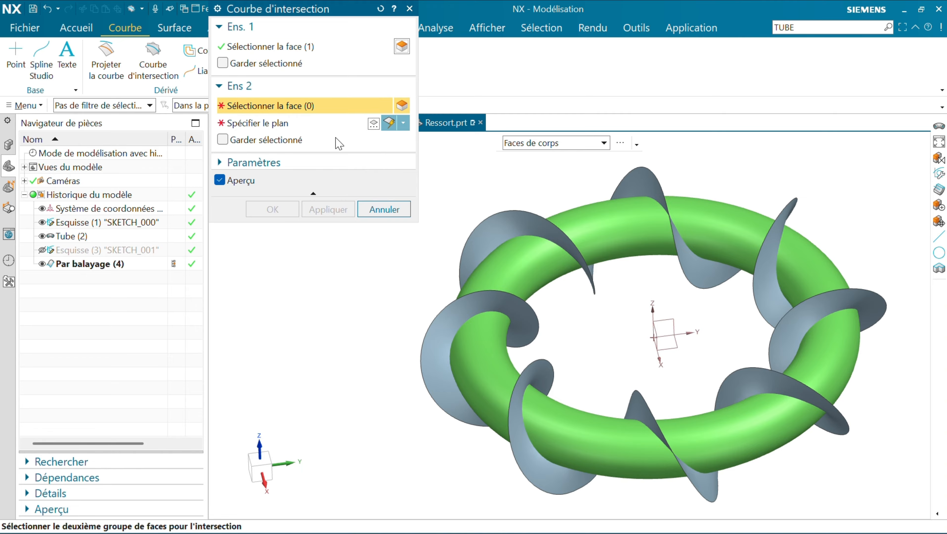
{"action": "left_click", "coordinate": [489, 217]}
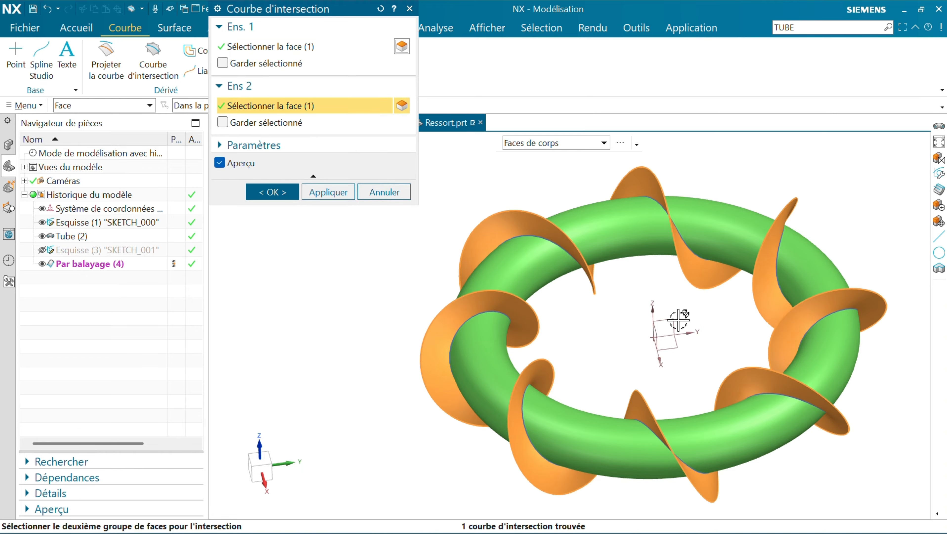
{"action": "left_click", "coordinate": [276, 193]}
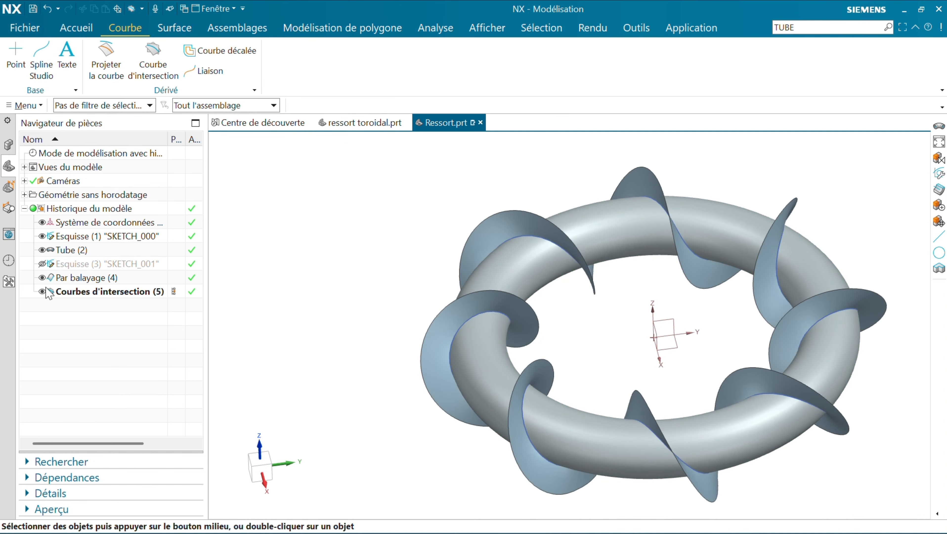
Step: Hide the swept surface, the tube and the circle sketch, leaving the intersection curve displayed
{"action": "left_click", "coordinate": [41, 278]}
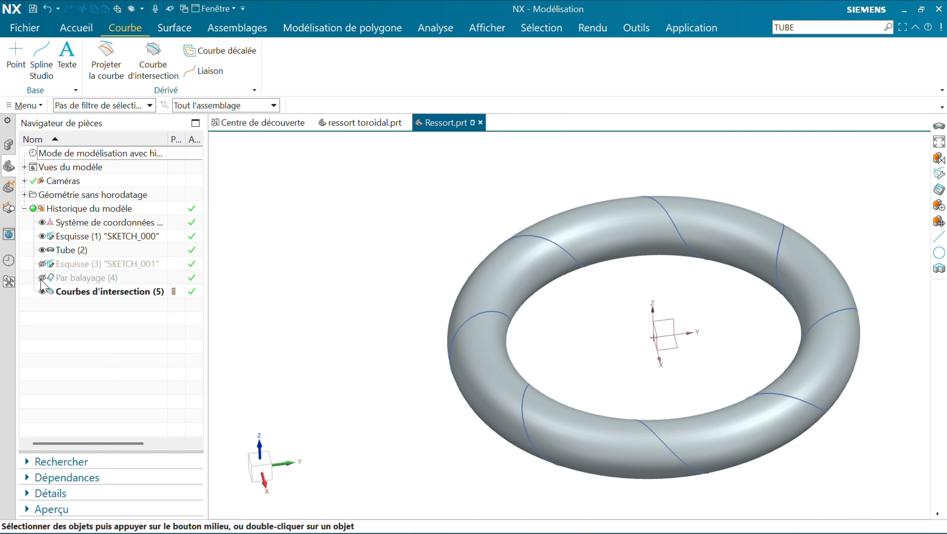
{"action": "left_click", "coordinate": [42, 250]}
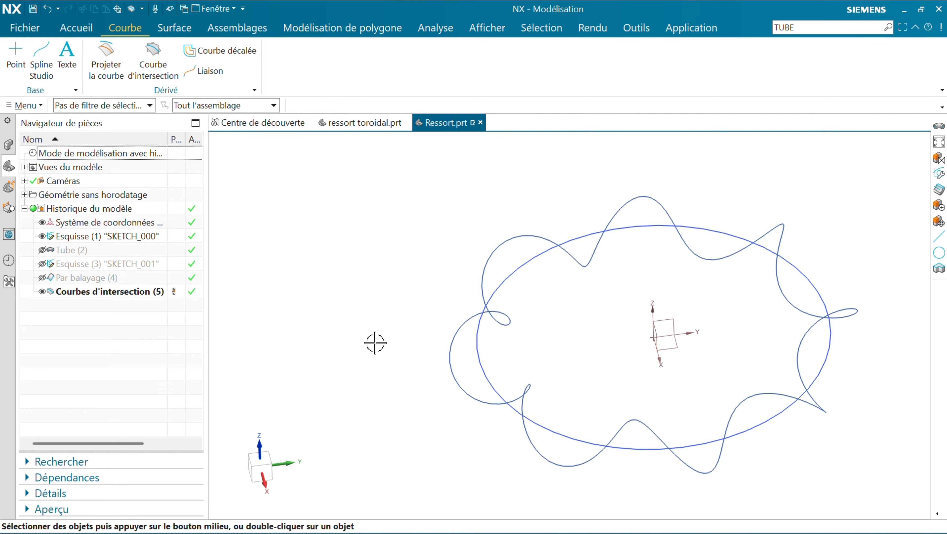
{"action": "mouse_move", "coordinate": [423, 391]}
{"action": "middle_mouse_down"}
{"action": "mouse_move", "coordinate": [422, 368]}
{"action": "mouse_move", "coordinate": [404, 394]}
{"action": "mouse_move", "coordinate": [411, 386]}
{"action": "middle_mouse_up"}
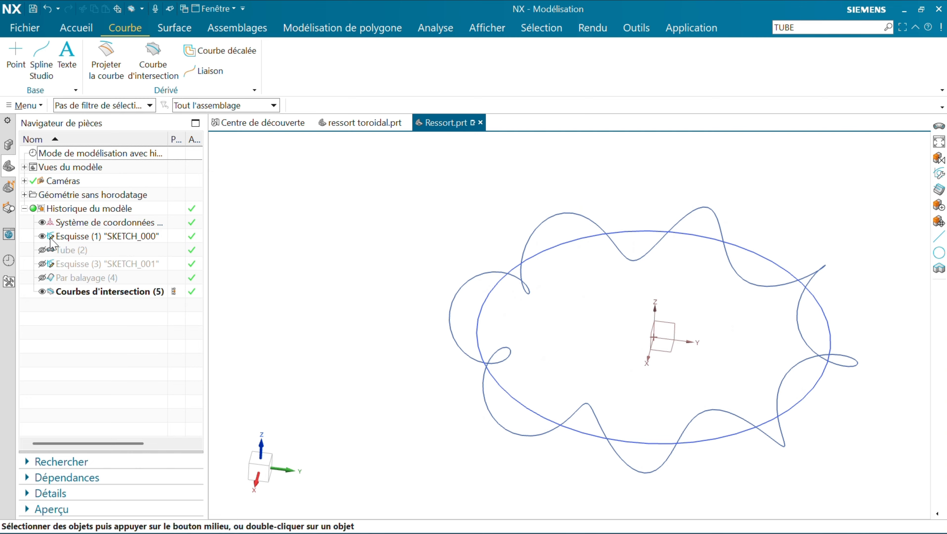
{"action": "left_click", "coordinate": [42, 236]}
{"action": "middle_click_drag", "start_coordinate": [297, 343], "coordinate": [335, 353]}
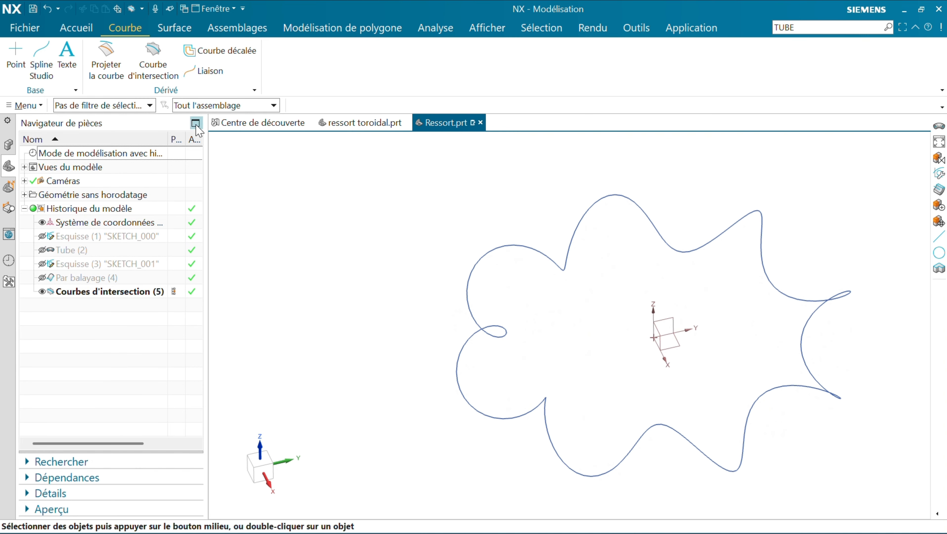
Step: Set up a Tube along the intersection curve and preview it with a 5 mm outer diameter
{"action": "left_click", "coordinate": [183, 32]}
{"action": "left_click", "coordinate": [507, 71]}
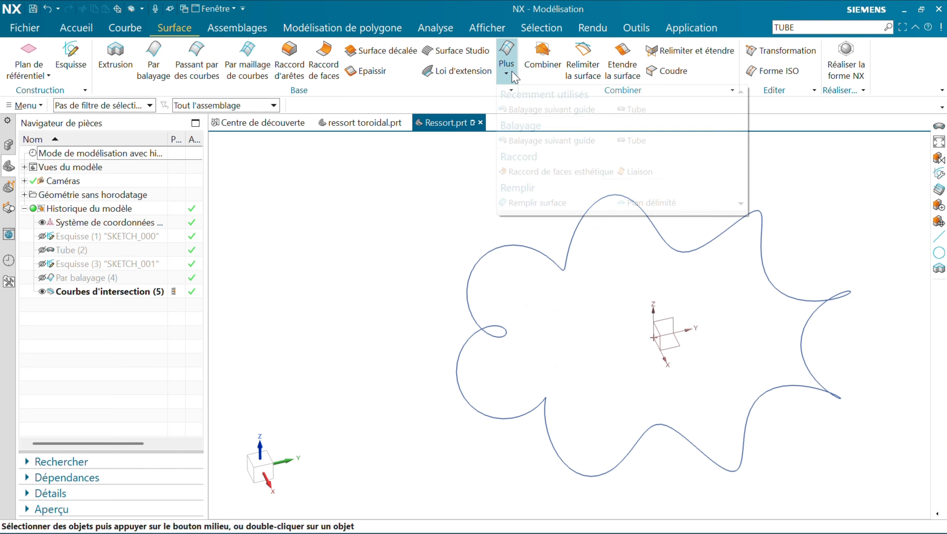
{"action": "left_click", "coordinate": [633, 109]}
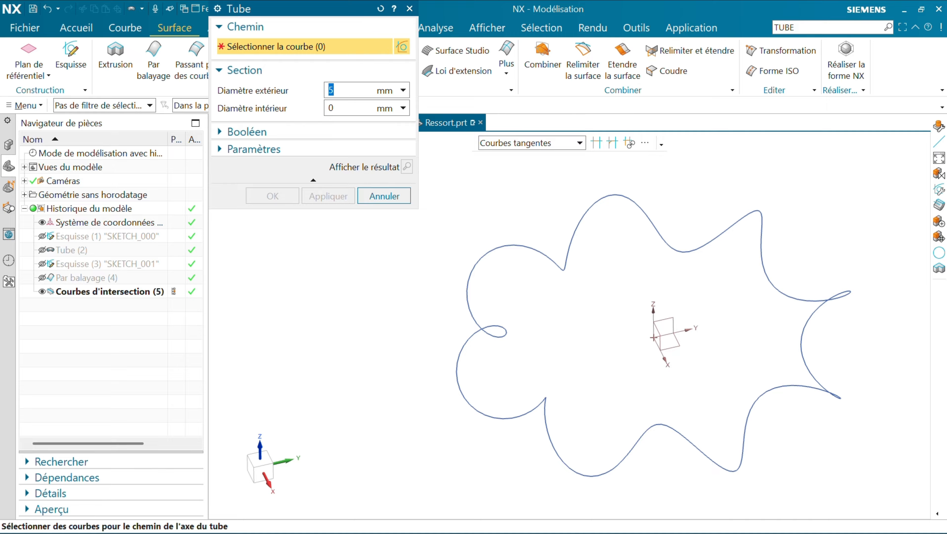
{"action": "left_click", "coordinate": [487, 249]}
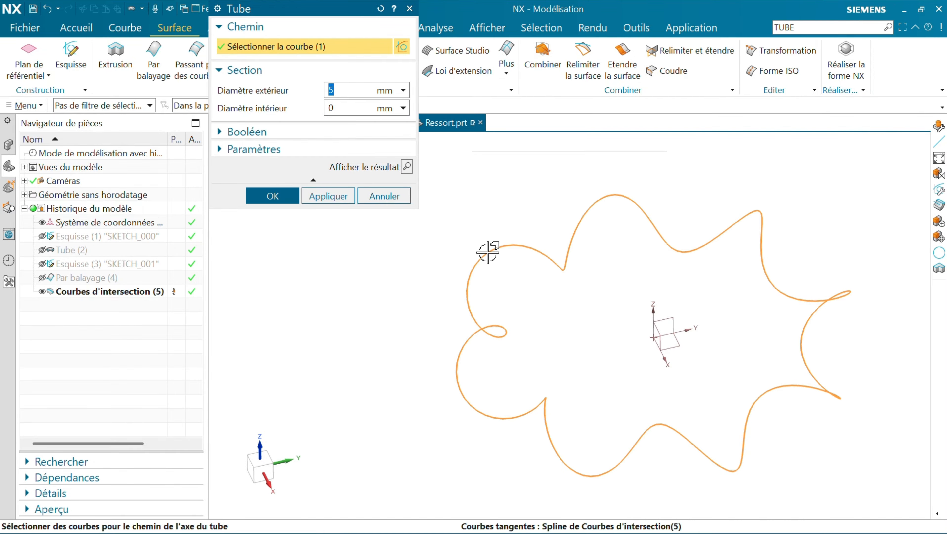
{"action": "left_click", "coordinate": [406, 166]}
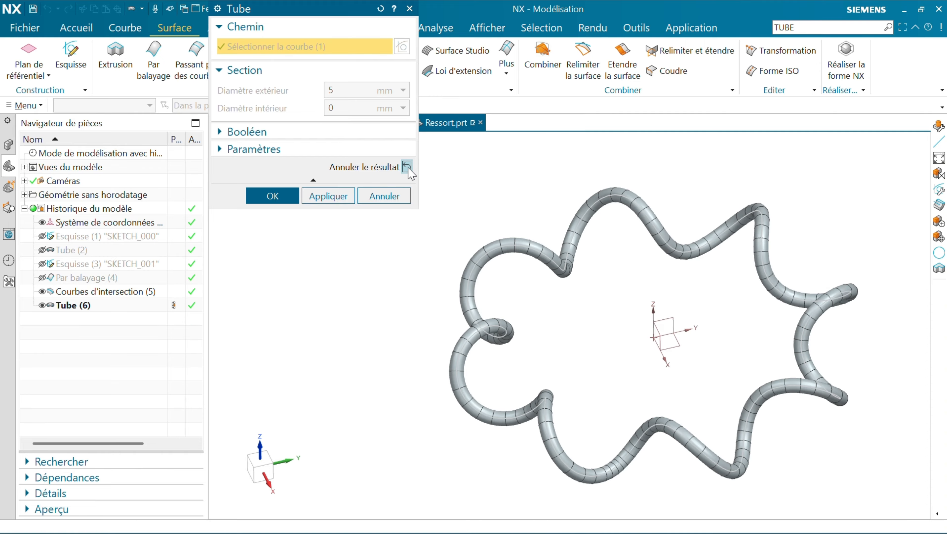
{"action": "middle_click_drag", "start_coordinate": [425, 390], "coordinate": [391, 387]}
{"action": "left_click", "coordinate": [405, 166]}
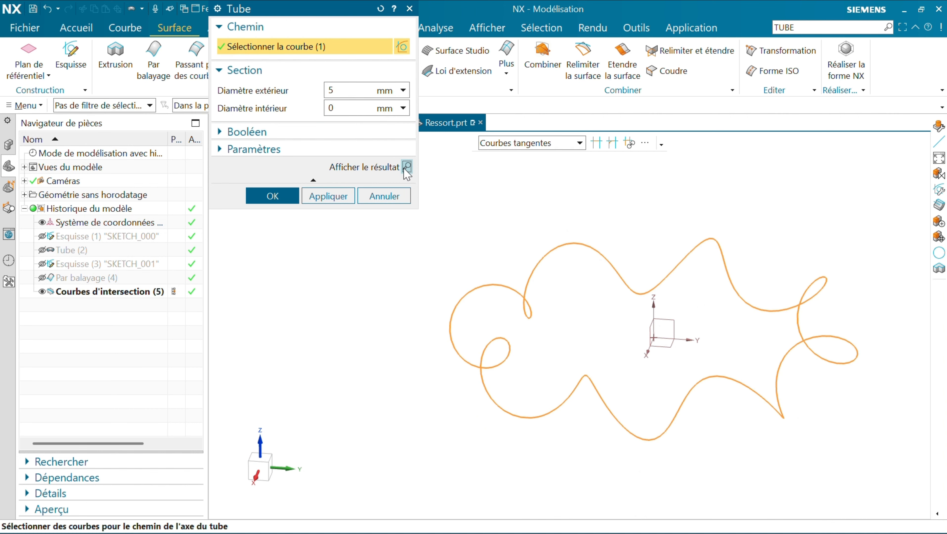
Step: Set the tube's outer diameter to 8 mm, preview the result and create the tube along the intersection curve
{"action": "left_click", "coordinate": [341, 88]}
{"action": "left_click", "coordinate": [406, 167]}
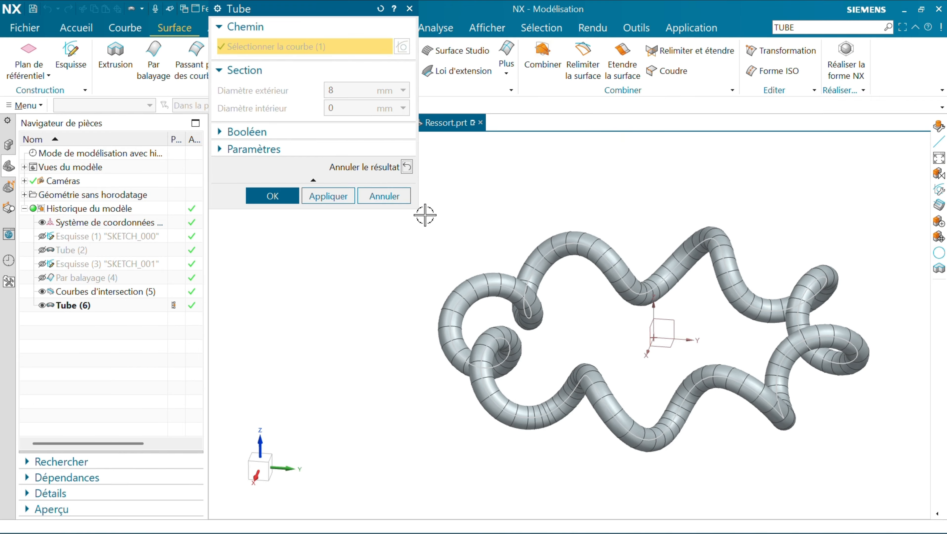
{"action": "middle_click_drag", "start_coordinate": [500, 340], "coordinate": [492, 368]}
{"action": "left_click", "coordinate": [276, 200]}
{"action": "scroll", "coordinate": [507, 369], "scroll_direction": "up", "scroll_amount": 1}
{"action": "scroll", "coordinate": [501, 369], "scroll_direction": "down", "scroll_amount": 2}
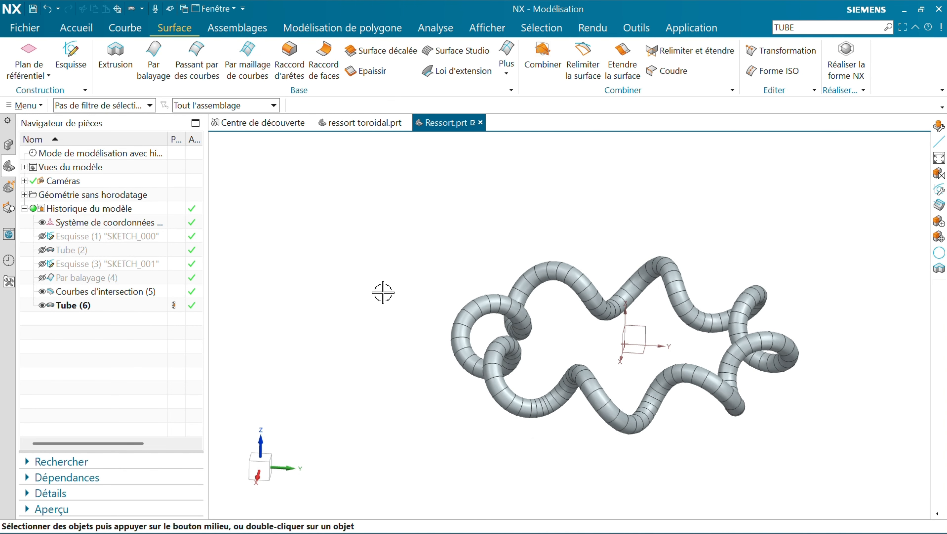
Step: Change the view's rendering style to Ombré so the spring is shaded without edges
{"action": "right_click", "coordinate": [376, 277]}
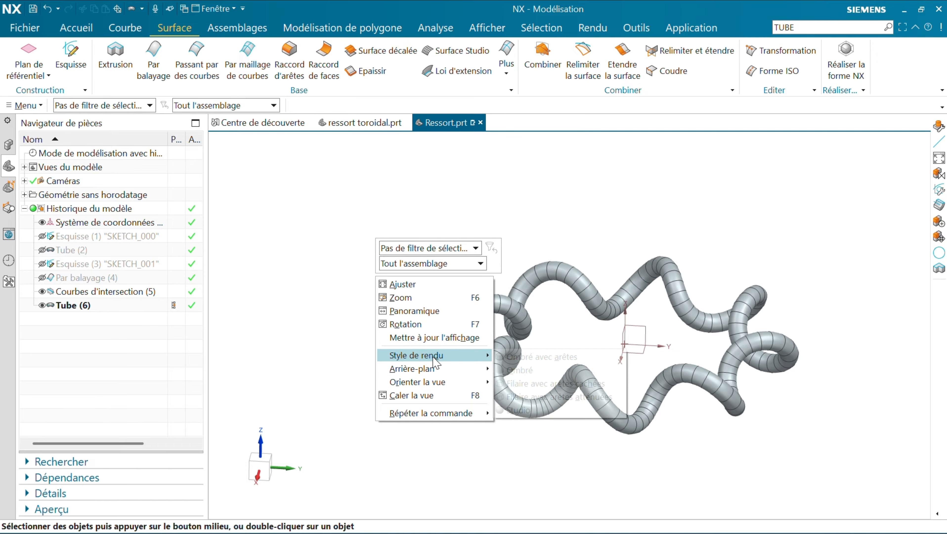
{"action": "mouse_move", "coordinate": [448, 355]}
{"action": "left_click", "coordinate": [513, 368]}
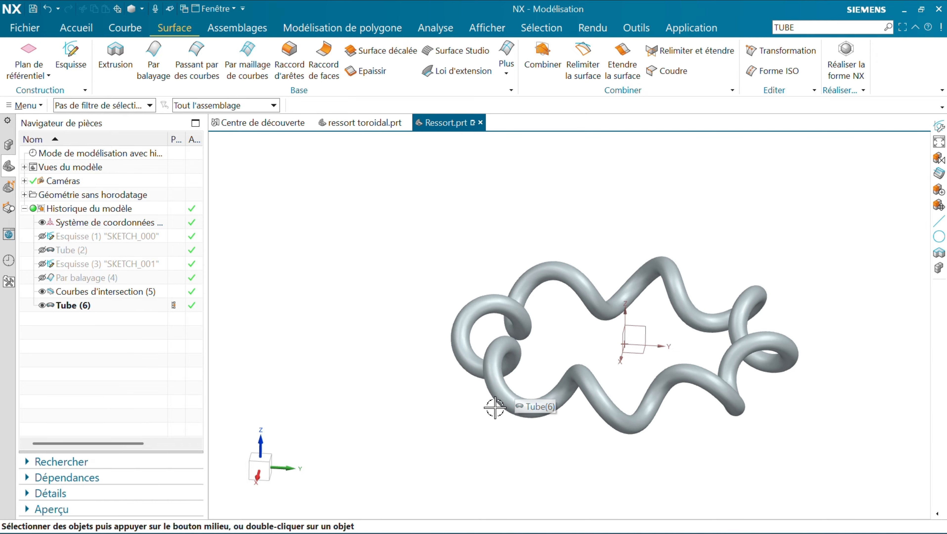
{"action": "mouse_move", "coordinate": [490, 403]}
{"action": "middle_mouse_down"}
{"action": "mouse_move", "coordinate": [437, 392]}
{"action": "mouse_move", "coordinate": [455, 443]}
{"action": "mouse_move", "coordinate": [466, 420]}
{"action": "mouse_move", "coordinate": [454, 408]}
{"action": "mouse_move", "coordinate": [464, 398]}
{"action": "middle_mouse_up"}
{"action": "scroll", "coordinate": [578, 353], "scroll_direction": "up", "scroll_amount": 3}
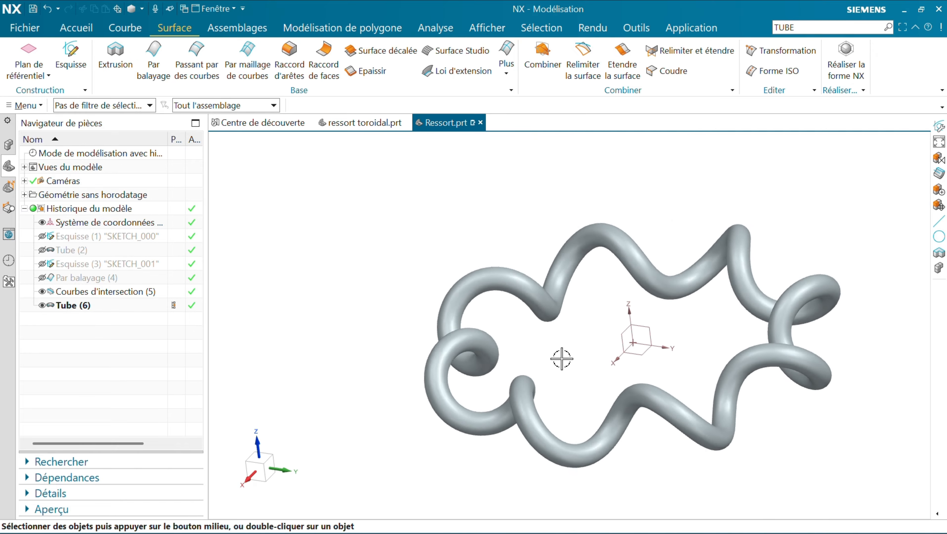
{"action": "mouse_move", "coordinate": [562, 354]}
{"action": "middle_mouse_down"}
{"action": "mouse_move", "coordinate": [558, 366]}
{"action": "mouse_move", "coordinate": [549, 360]}
{"action": "middle_mouse_up"}
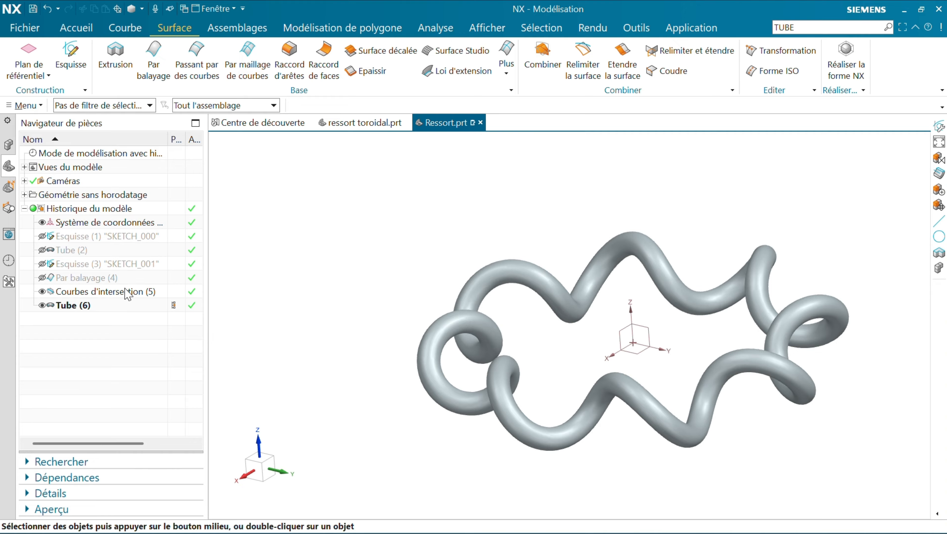
Step: Edit the twisted sweep's angular law, setting its start value to 360*16 degrees, and update the spring
{"action": "left_click", "coordinate": [68, 278]}
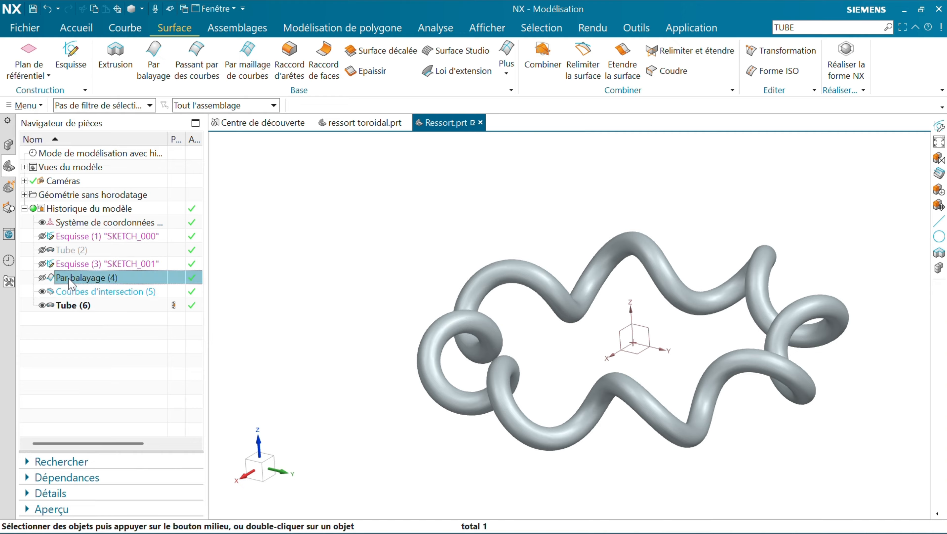
{"action": "double_click", "coordinate": [68, 277]}
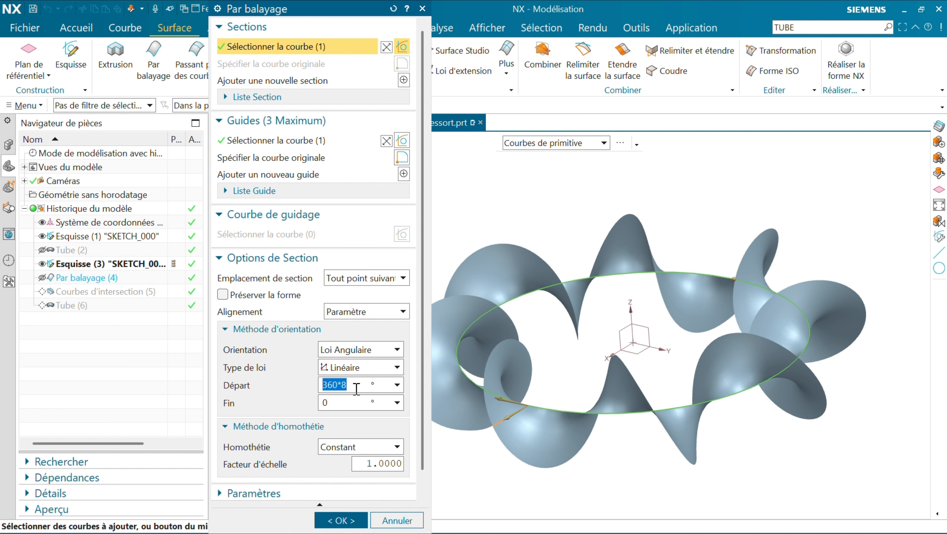
{"action": "left_click", "coordinate": [354, 385]}
{"action": "key", "text": "BackSpace"}
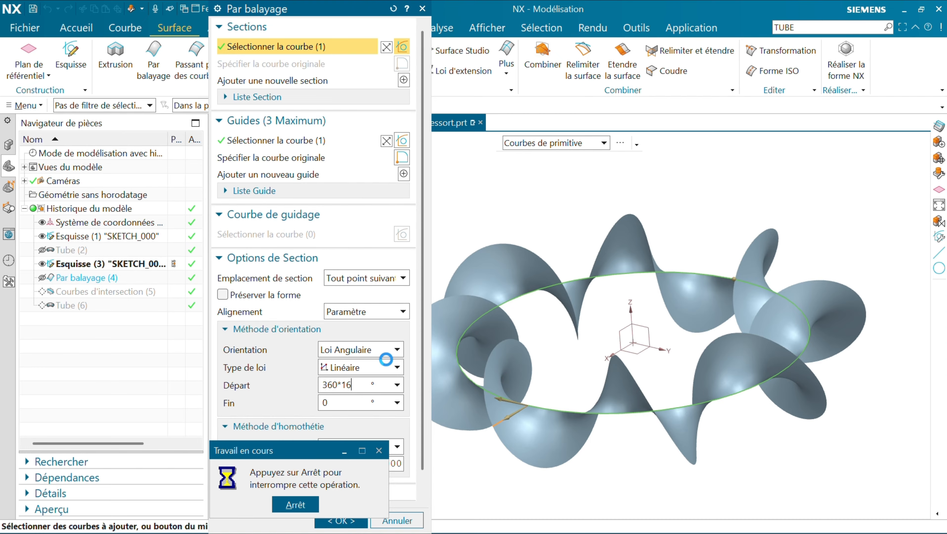
{"action": "mouse_move", "coordinate": [631, 388]}
{"action": "middle_mouse_down"}
{"action": "mouse_move", "coordinate": [625, 426]}
{"action": "mouse_move", "coordinate": [624, 402]}
{"action": "middle_mouse_up"}
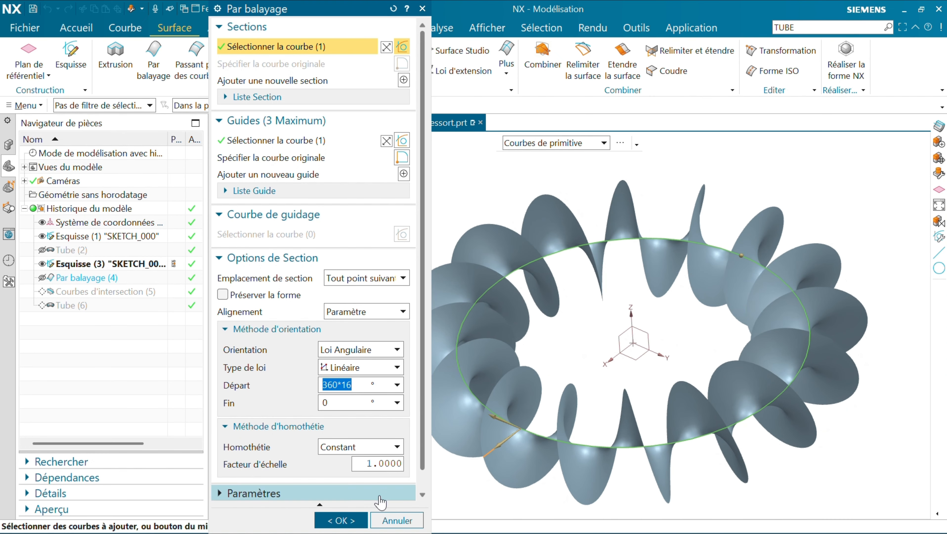
{"action": "left_click", "coordinate": [340, 519]}
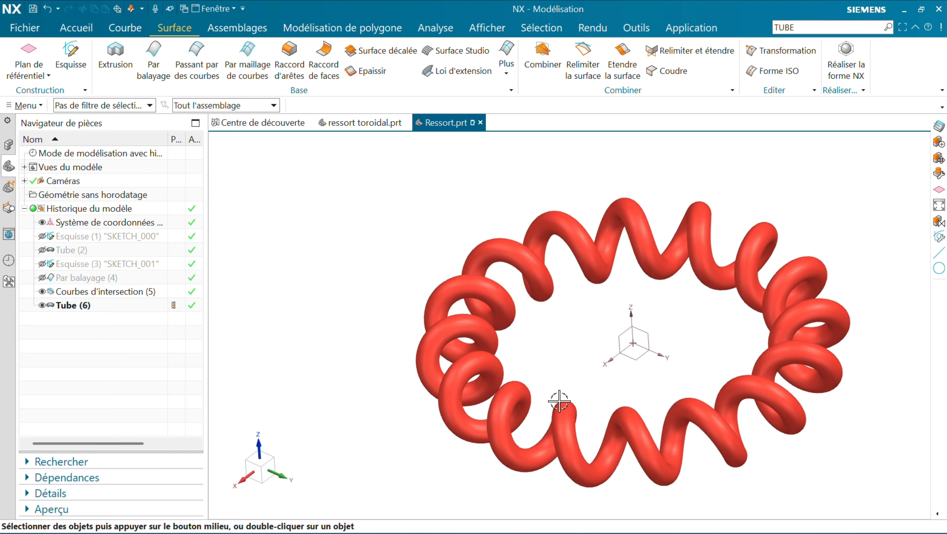
{"action": "mouse_move", "coordinate": [558, 395]}
{"action": "middle_mouse_down"}
{"action": "mouse_move", "coordinate": [556, 378]}
{"action": "mouse_move", "coordinate": [597, 512]}
{"action": "mouse_move", "coordinate": [452, 360]}
{"action": "mouse_move", "coordinate": [445, 394]}
{"action": "mouse_move", "coordinate": [436, 390]}
{"action": "mouse_move", "coordinate": [450, 427]}
{"action": "mouse_move", "coordinate": [444, 393]}
{"action": "mouse_move", "coordinate": [459, 350]}
{"action": "mouse_move", "coordinate": [459, 391]}
{"action": "middle_mouse_up"}
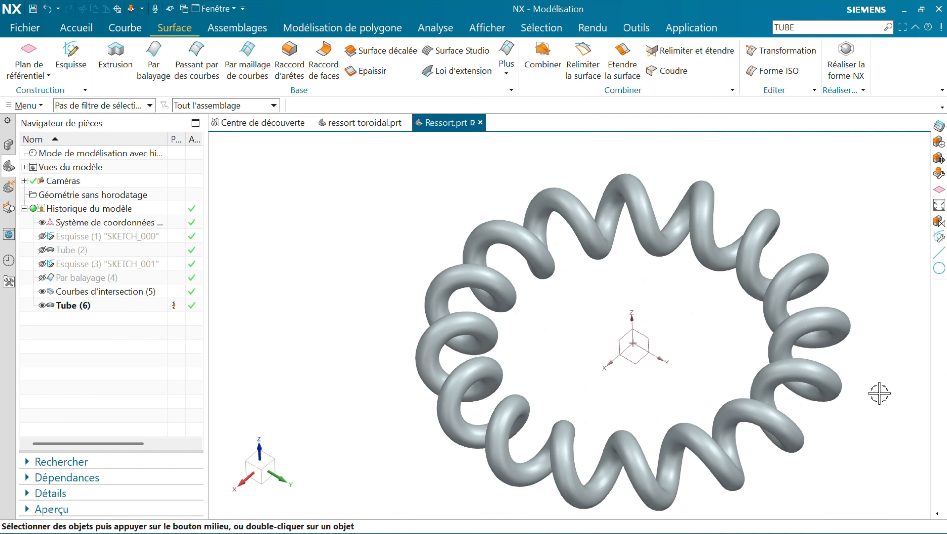
{"action": "middle_click_drag", "start_coordinate": [626, 446], "coordinate": [569, 349]}
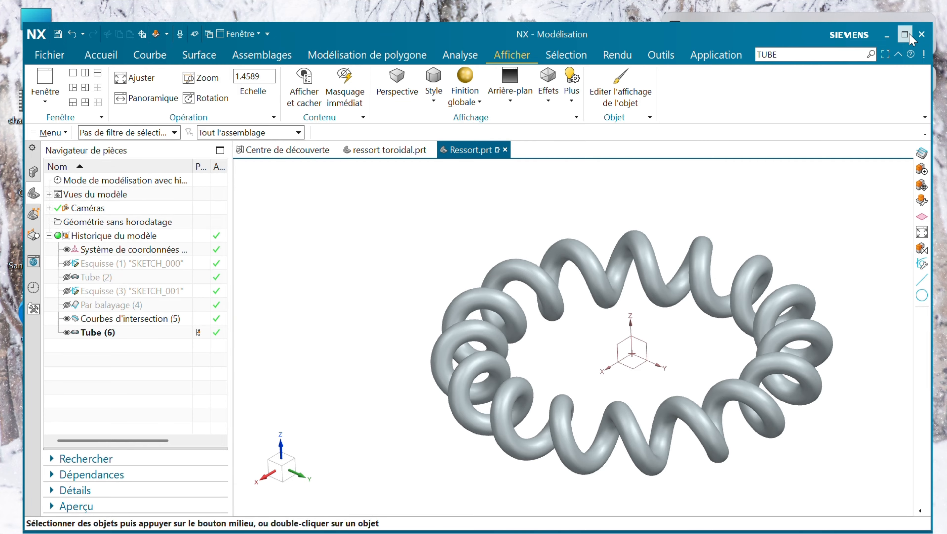
Step: Maximize the window and edit the spring body's display to use the Medium Stone color
{"action": "left_click", "coordinate": [904, 34]}
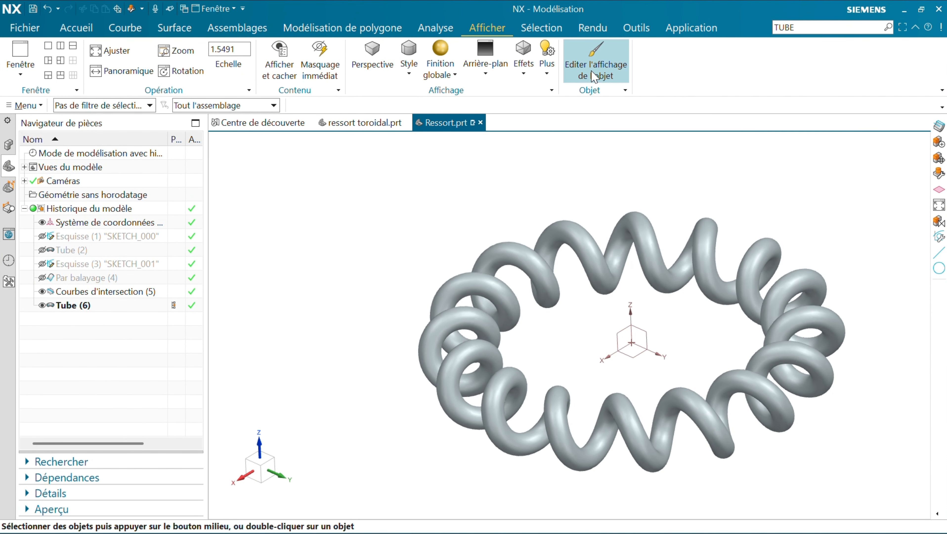
{"action": "left_click", "coordinate": [589, 60]}
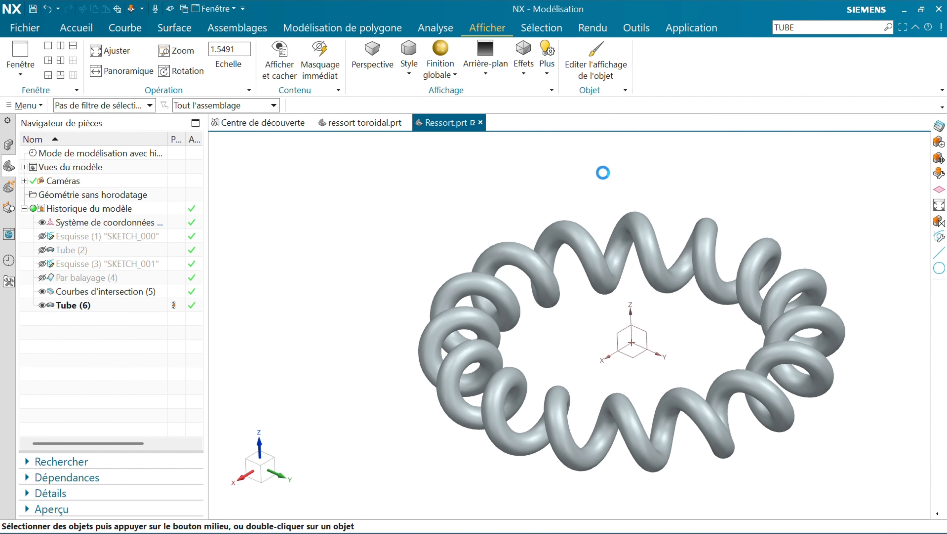
{"action": "left_click", "coordinate": [585, 238]}
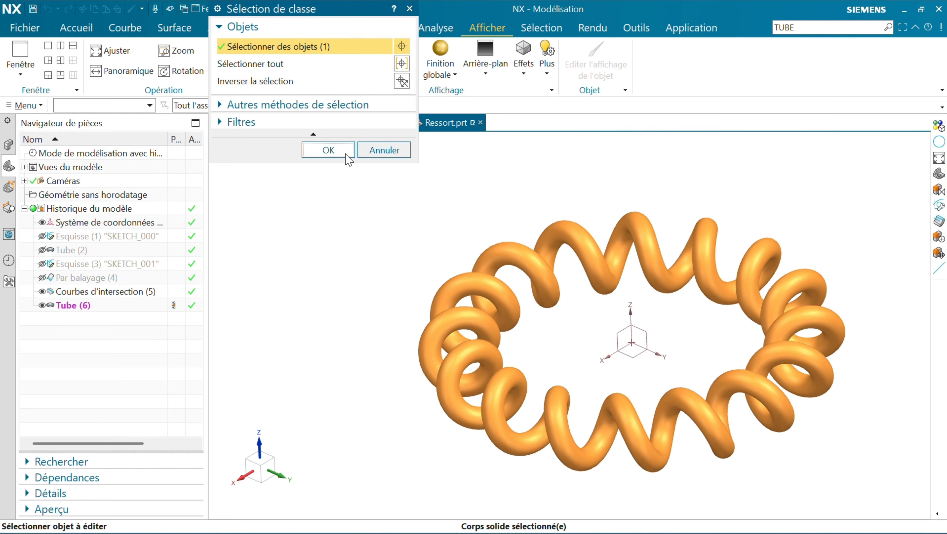
{"action": "left_click", "coordinate": [328, 150]}
{"action": "left_click", "coordinate": [425, 91]}
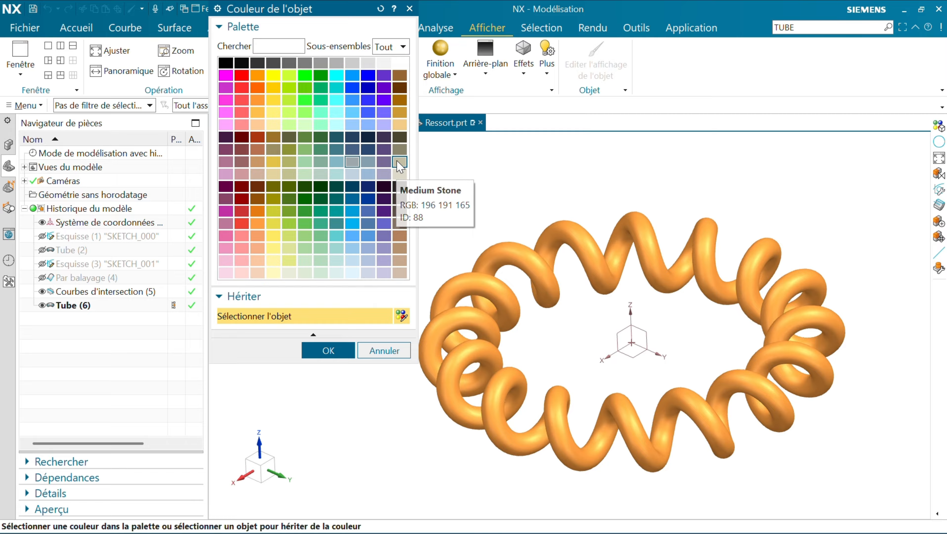
{"action": "left_click", "coordinate": [399, 161]}
{"action": "left_click", "coordinate": [329, 350]}
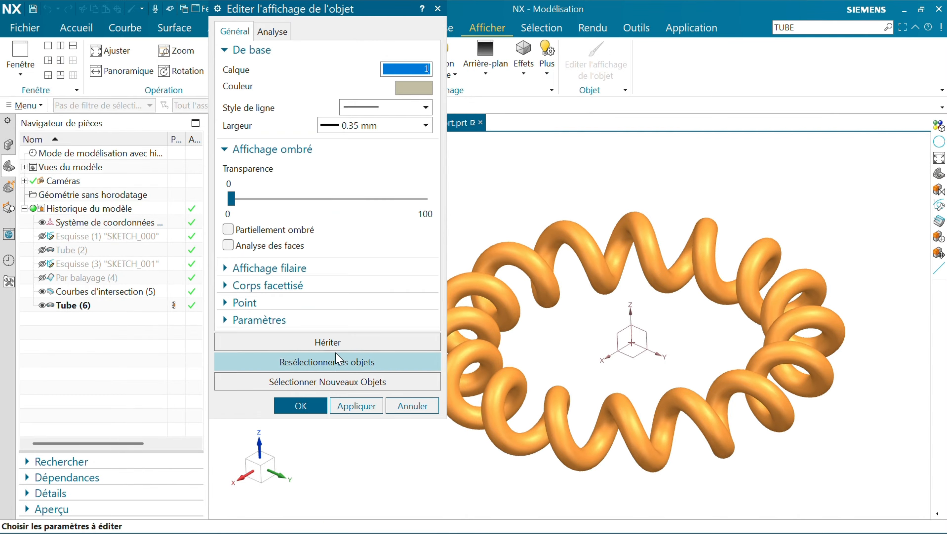
{"action": "left_click", "coordinate": [334, 405]}
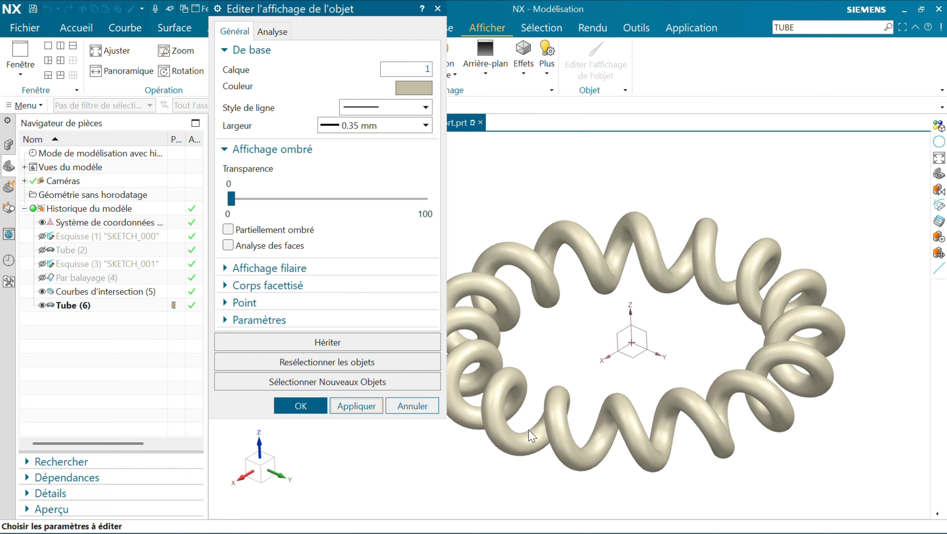
{"action": "left_click", "coordinate": [310, 407]}
{"action": "scroll", "coordinate": [510, 380], "scroll_direction": "down", "scroll_amount": 2}
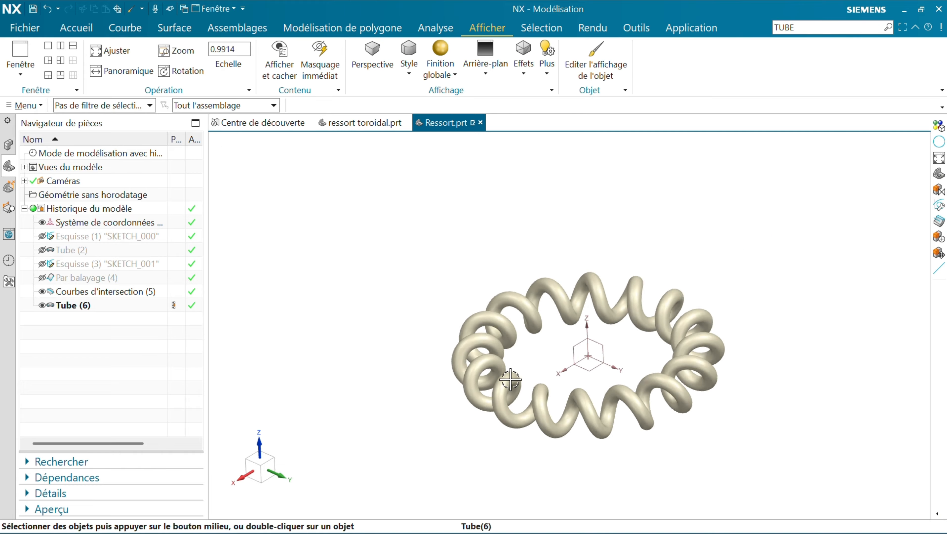
{"action": "middle_click_drag", "start_coordinate": [530, 365], "coordinate": [515, 323]}
{"action": "middle_click_drag", "start_coordinate": [511, 357], "coordinate": [608, 359]}
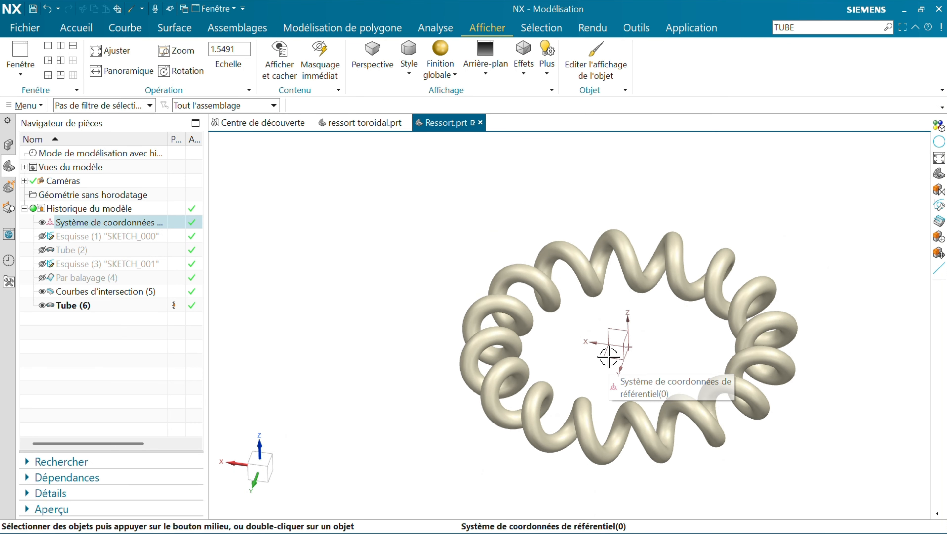